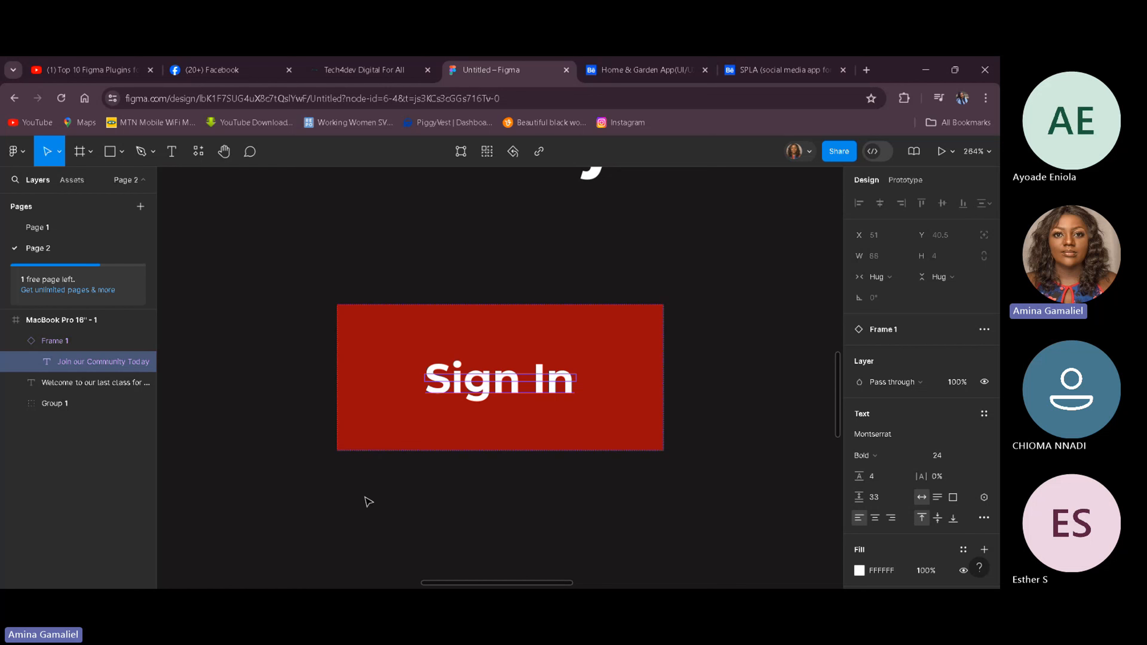
Step: Browse the local components in the assets panel and zoom to fit the whole landing page frame
{"action": "left_click", "coordinate": [366, 501]}
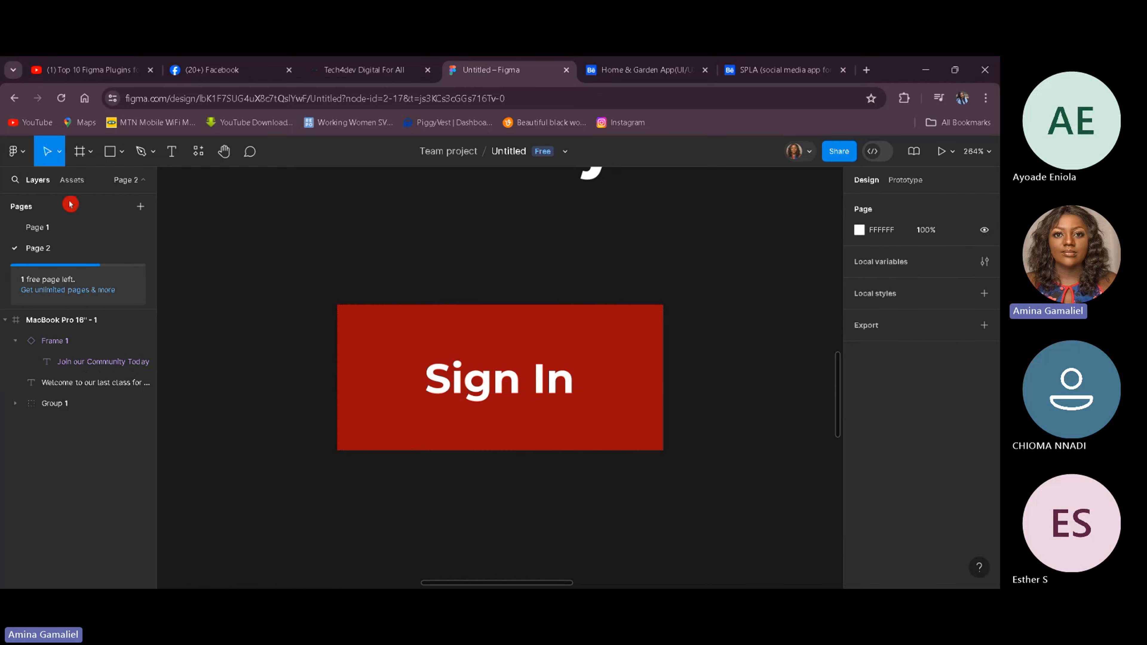
{"action": "left_click", "coordinate": [71, 180]}
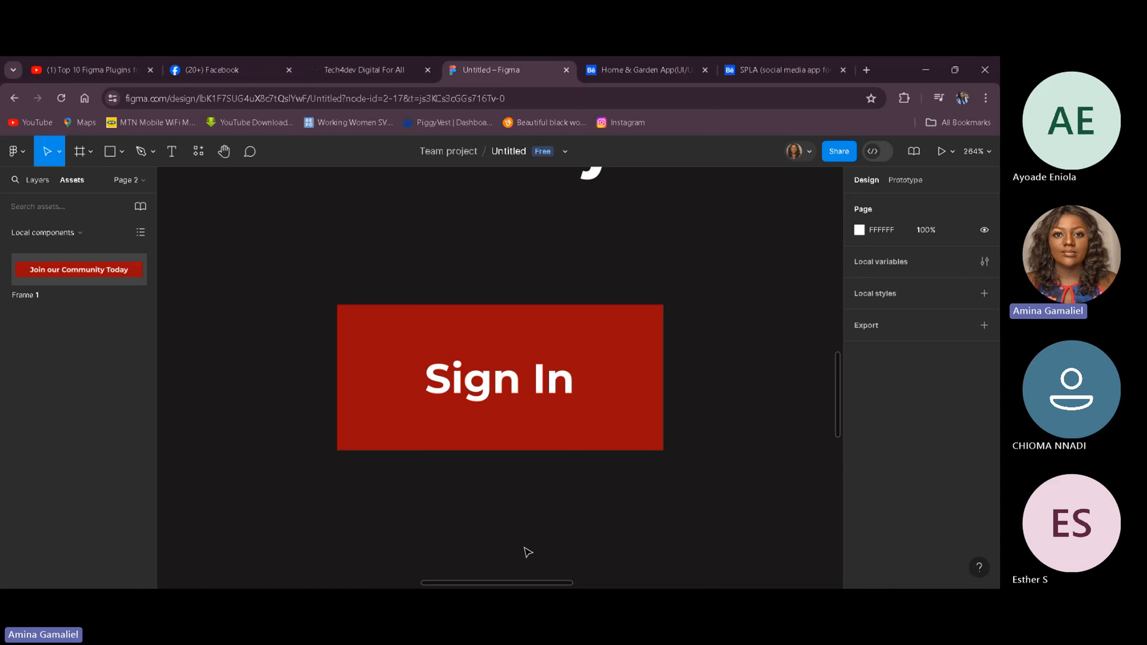
{"action": "left_click", "coordinate": [34, 295]}
{"action": "left_click", "coordinate": [970, 154]}
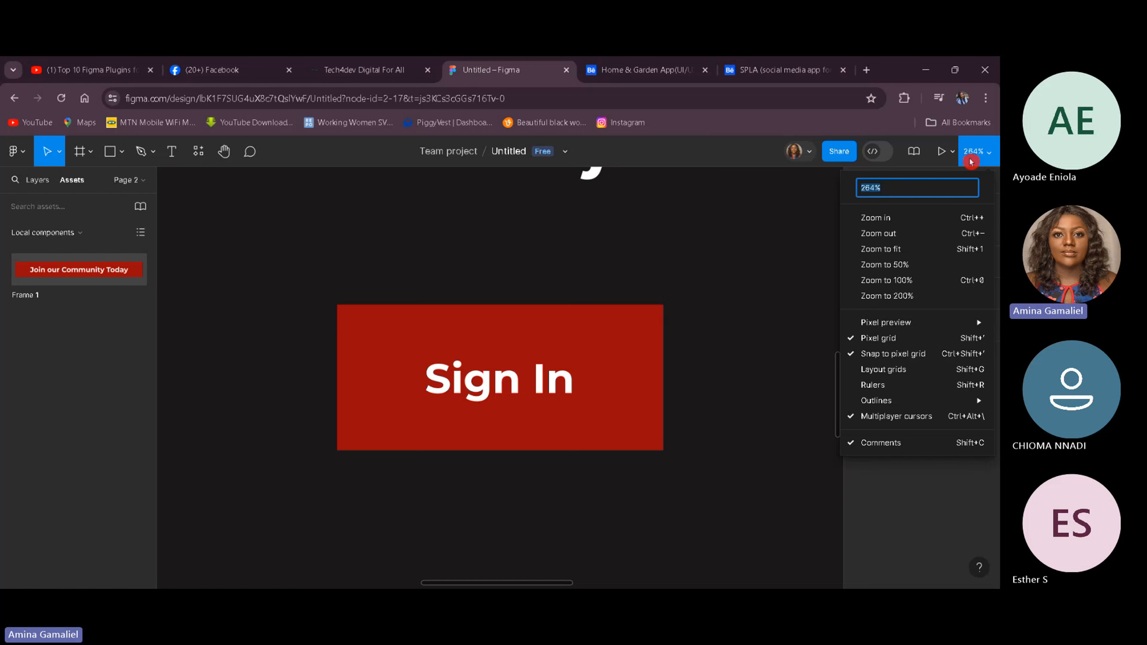
{"action": "left_click", "coordinate": [925, 251]}
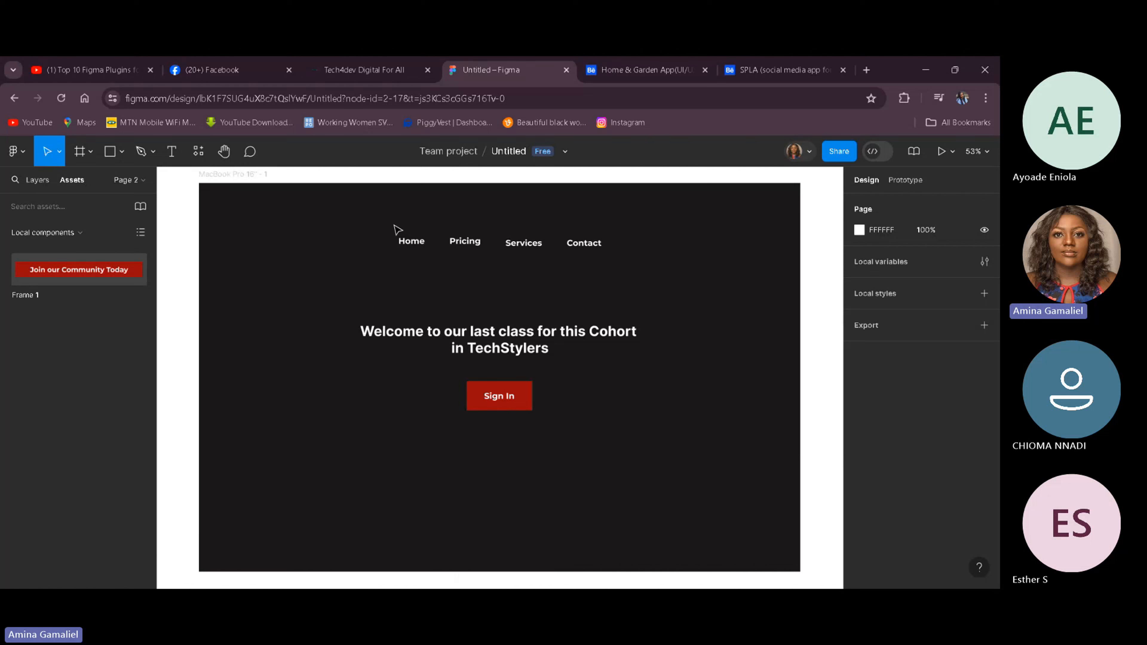
Step: Move the navigation link group toward the right side of the frame
{"action": "left_click", "coordinate": [533, 249]}
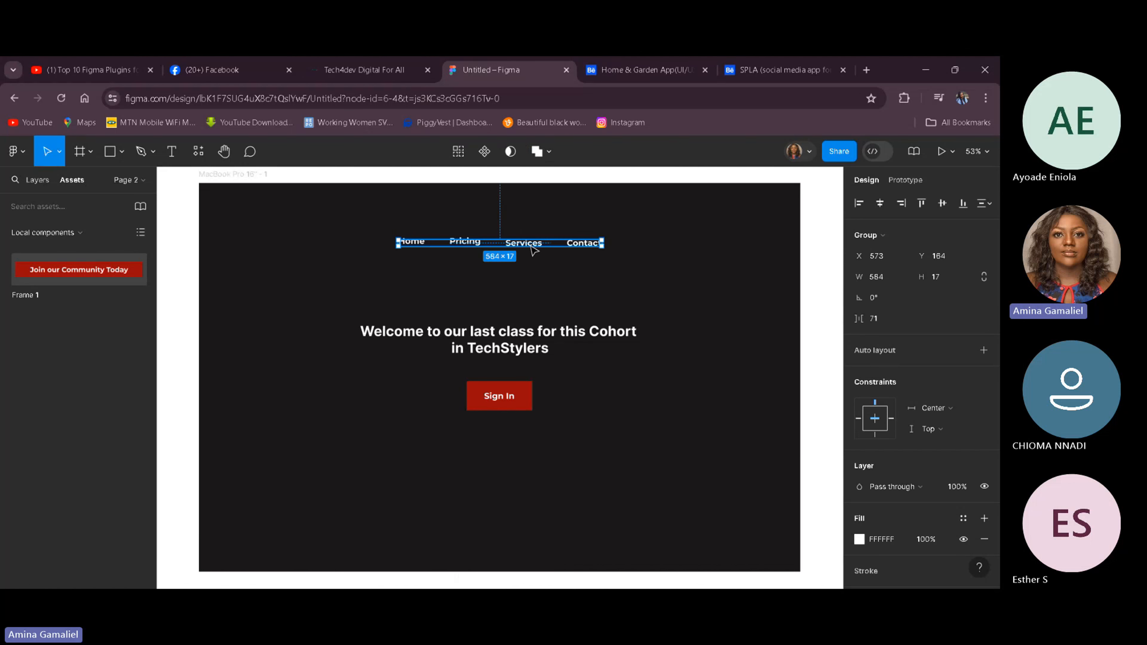
{"action": "left_click_drag", "start_coordinate": [532, 248], "coordinate": [681, 246]}
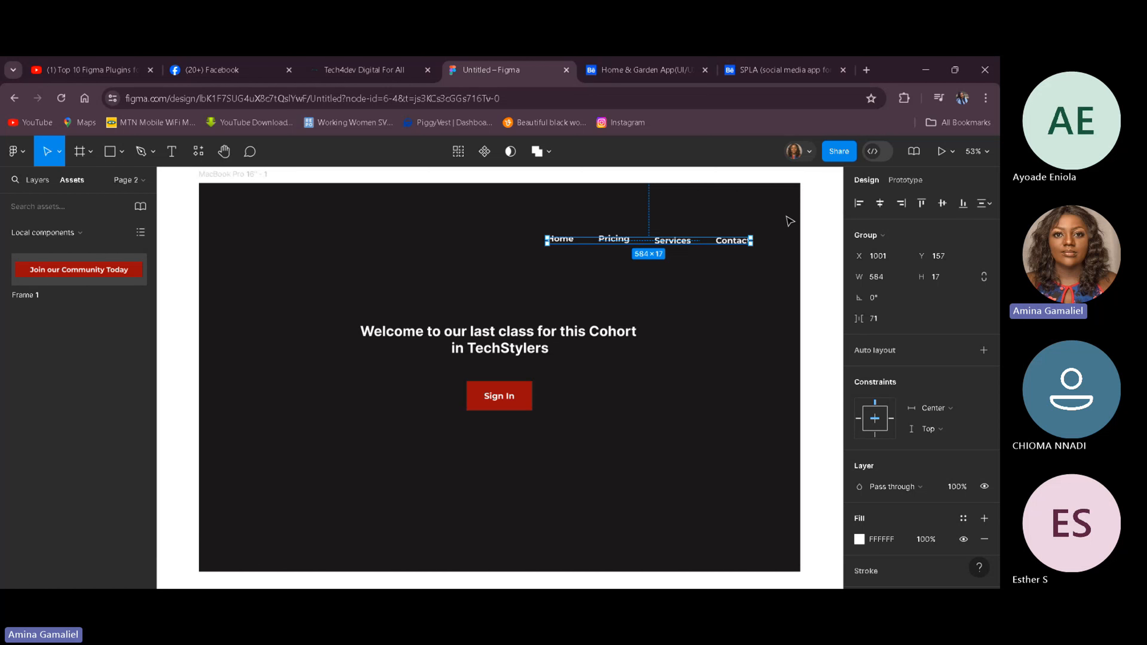
Step: Toggle the MacBook Pro 16" - 1 frame to portrait orientation and back to landscape
{"action": "left_click", "coordinate": [44, 182]}
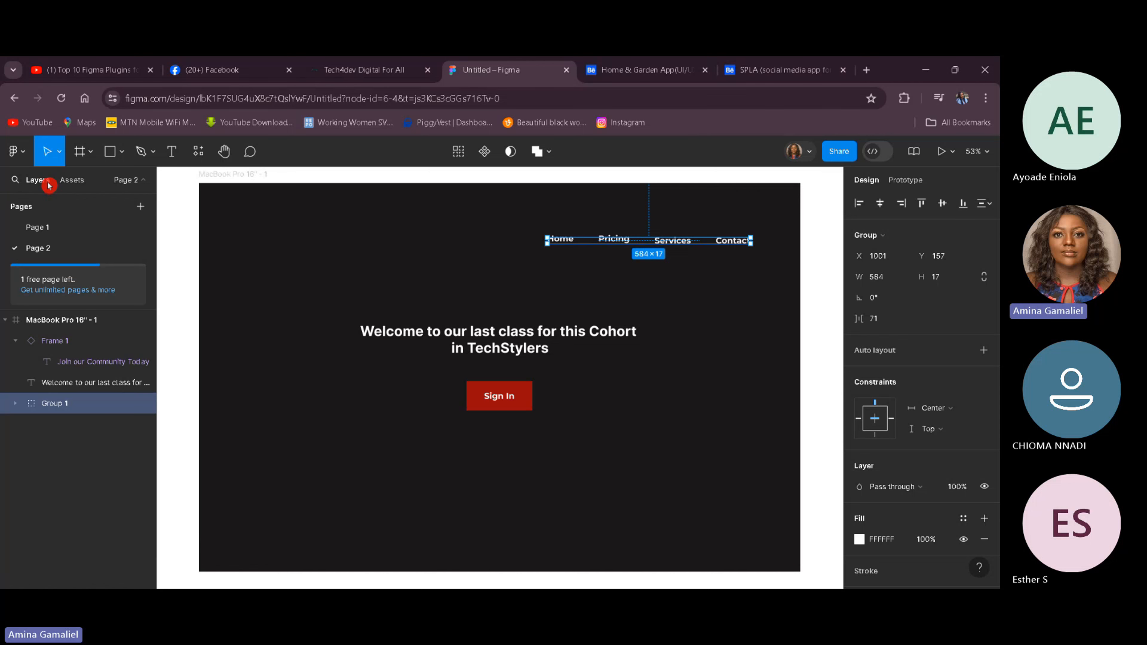
{"action": "left_click", "coordinate": [79, 319]}
{"action": "left_click", "coordinate": [941, 240]}
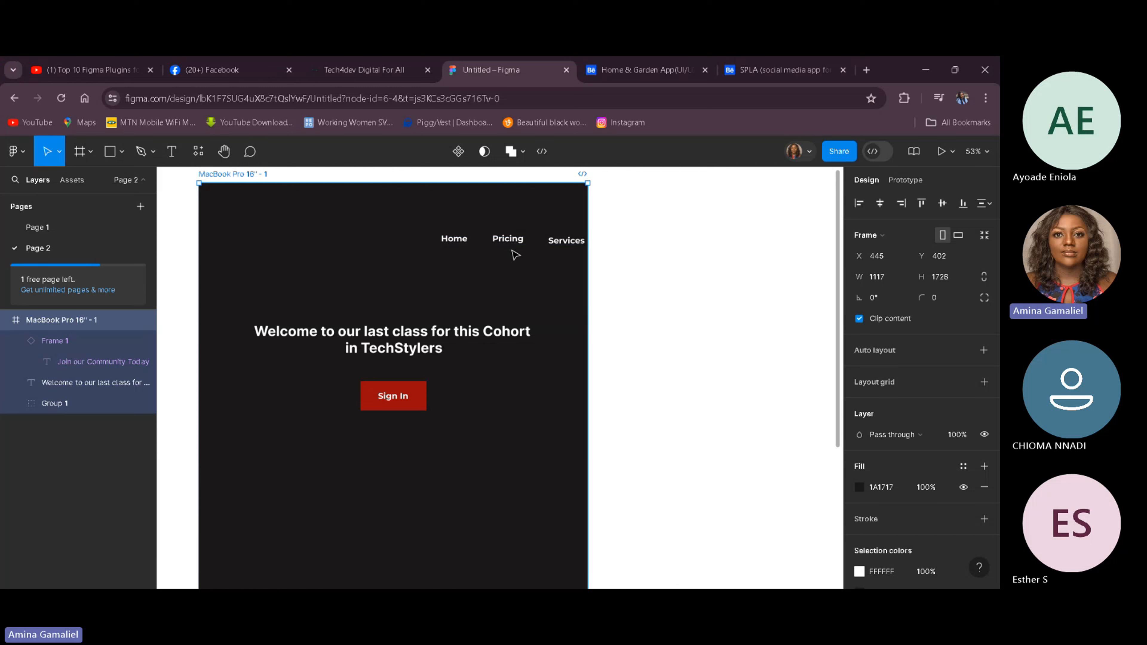
{"action": "left_click", "coordinate": [508, 247]}
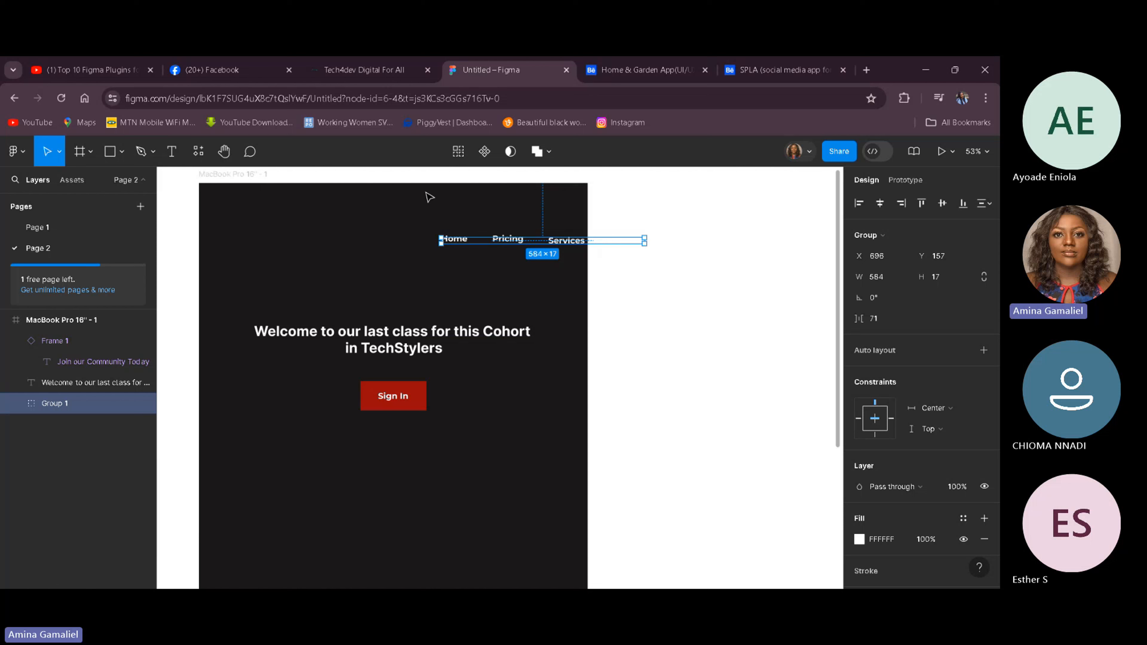
{"action": "left_click", "coordinate": [74, 321]}
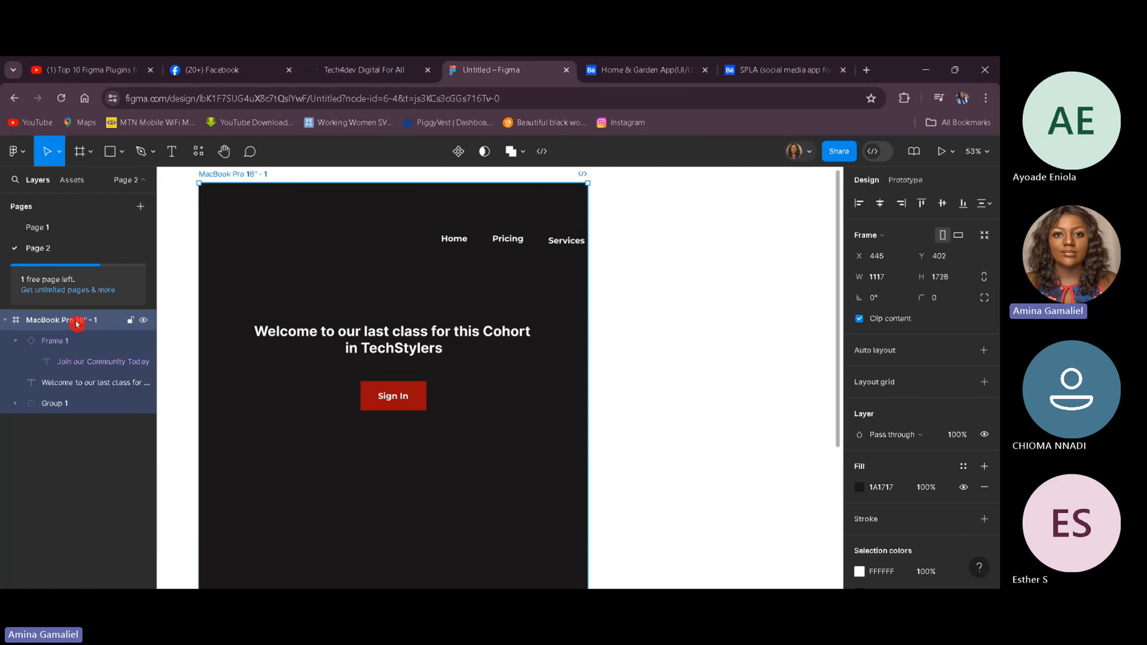
{"action": "left_click", "coordinate": [955, 235]}
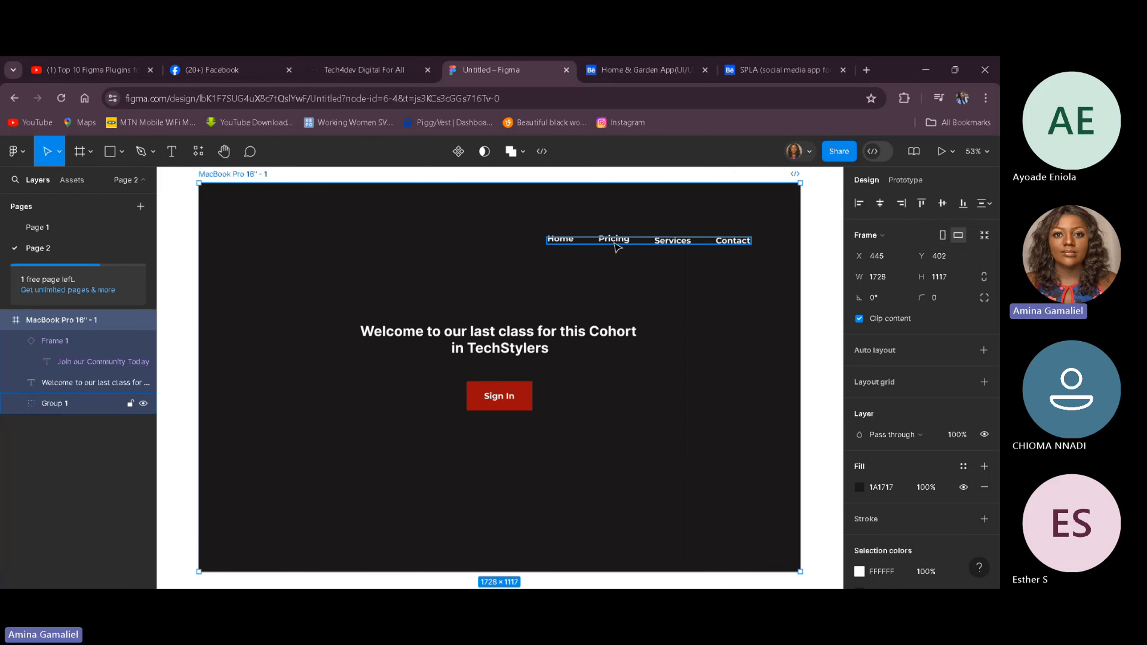
Step: Shift the MacBook Pro frame slightly to the left on the canvas
{"action": "left_click_drag", "start_coordinate": [616, 246], "coordinate": [627, 241]}
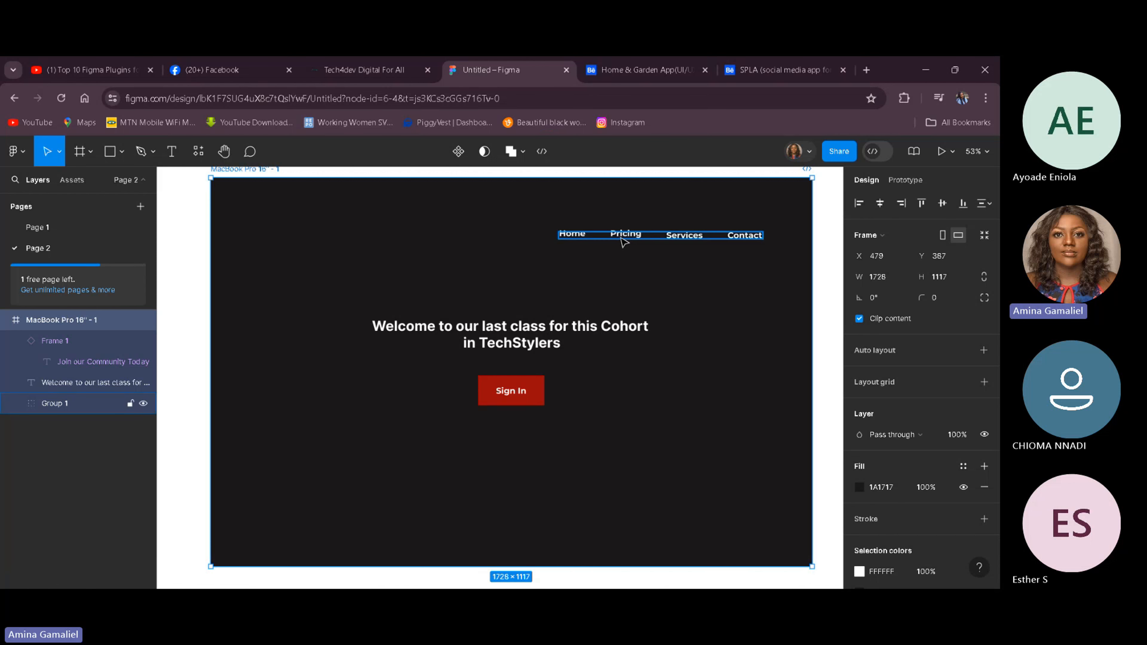
{"action": "mouse_move", "coordinate": [622, 241]}
{"action": "left_mouse_down"}
{"action": "mouse_move", "coordinate": [576, 236]}
{"action": "mouse_move", "coordinate": [609, 248]}
{"action": "left_mouse_up"}
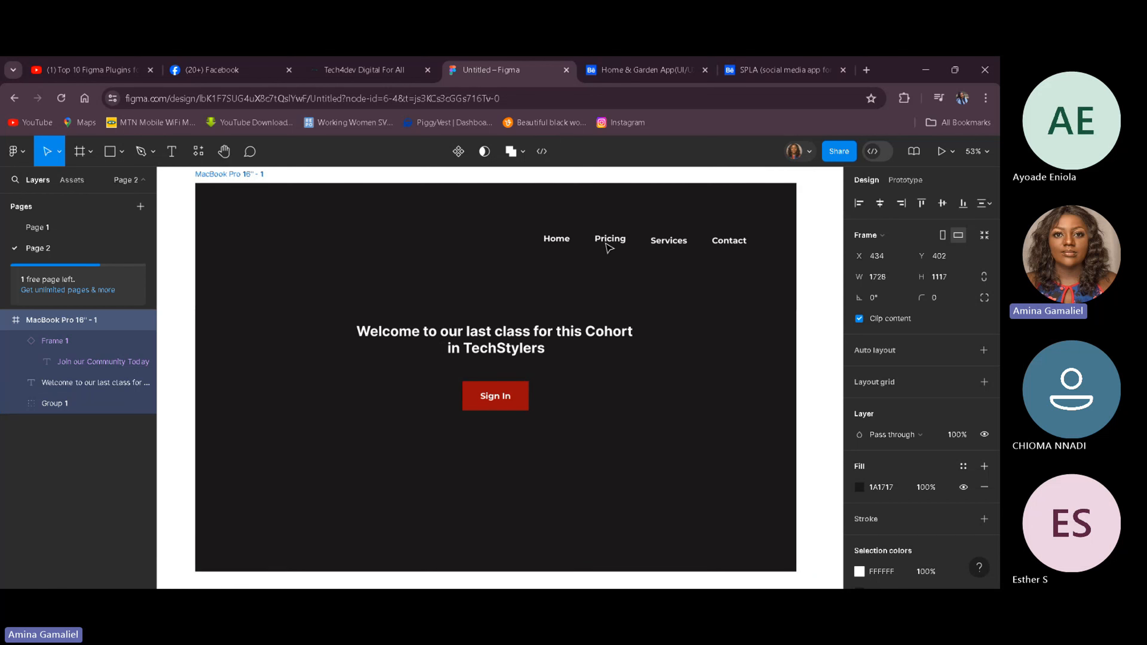
{"action": "key", "text": "Escape"}
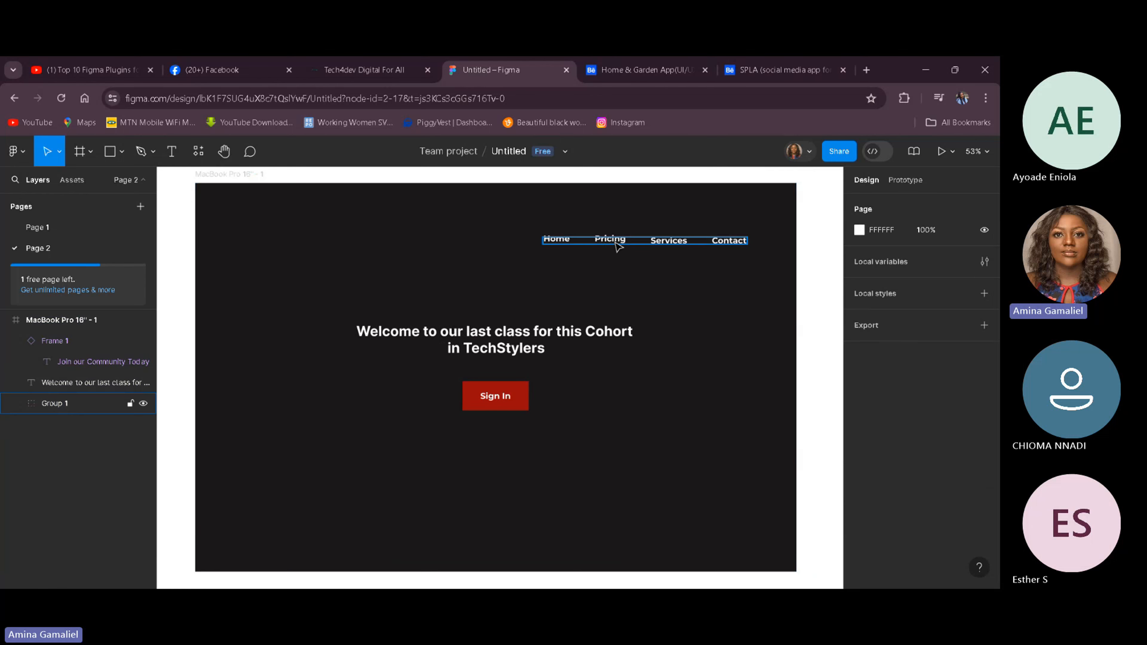
Step: Move the navigation link group back to the horizontal centre of the frame
{"action": "left_click", "coordinate": [613, 246]}
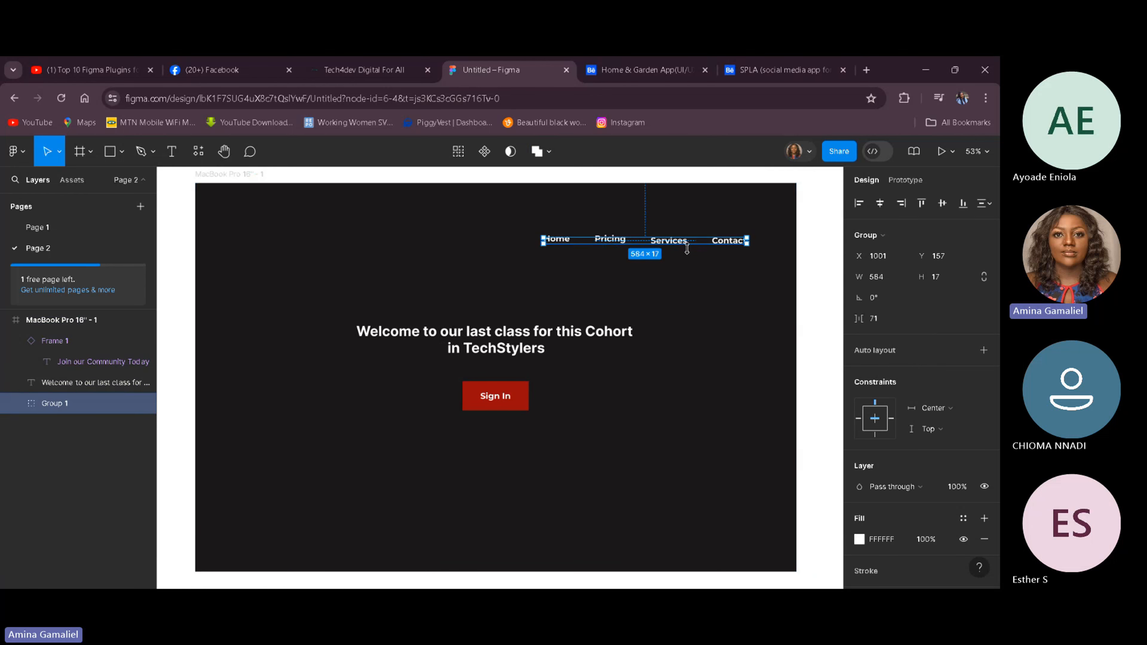
{"action": "left_click_drag", "start_coordinate": [712, 247], "coordinate": [573, 247]}
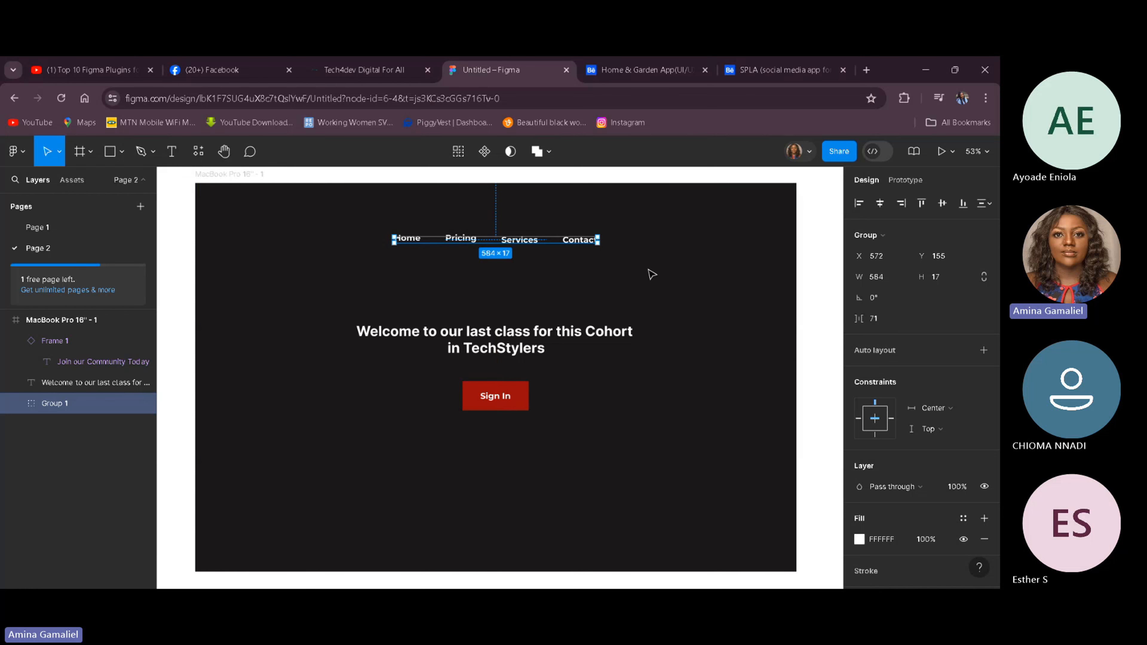
Step: Preview the frame in portrait orientation with the centred navigation, then return it to landscape
{"action": "left_click", "coordinate": [88, 320]}
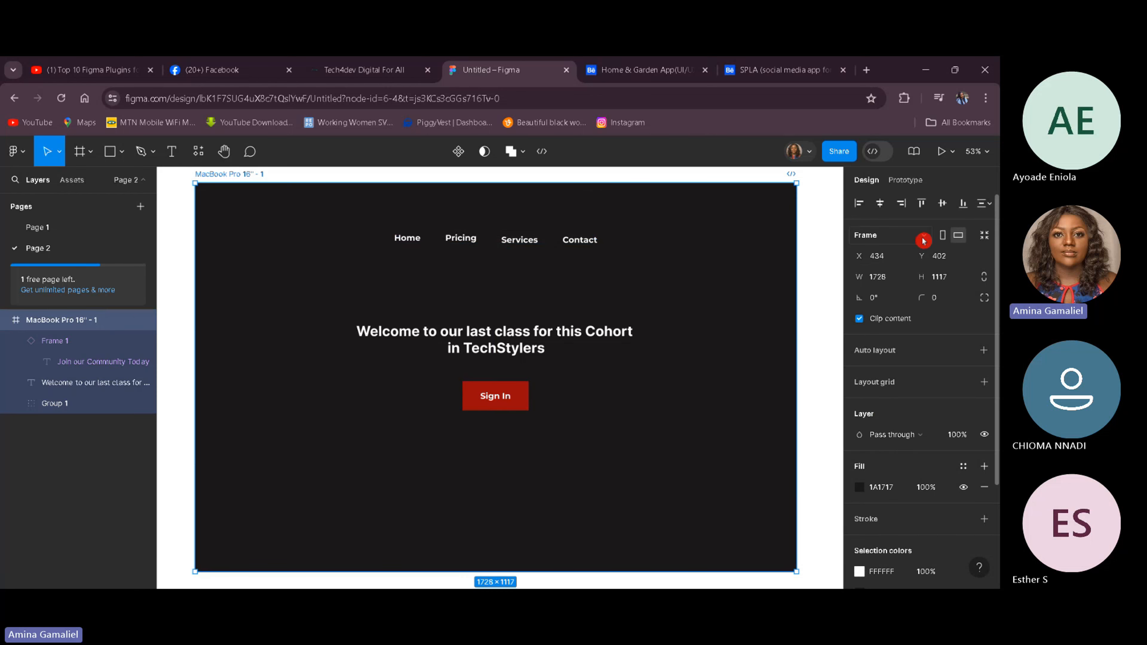
{"action": "left_click", "coordinate": [942, 237]}
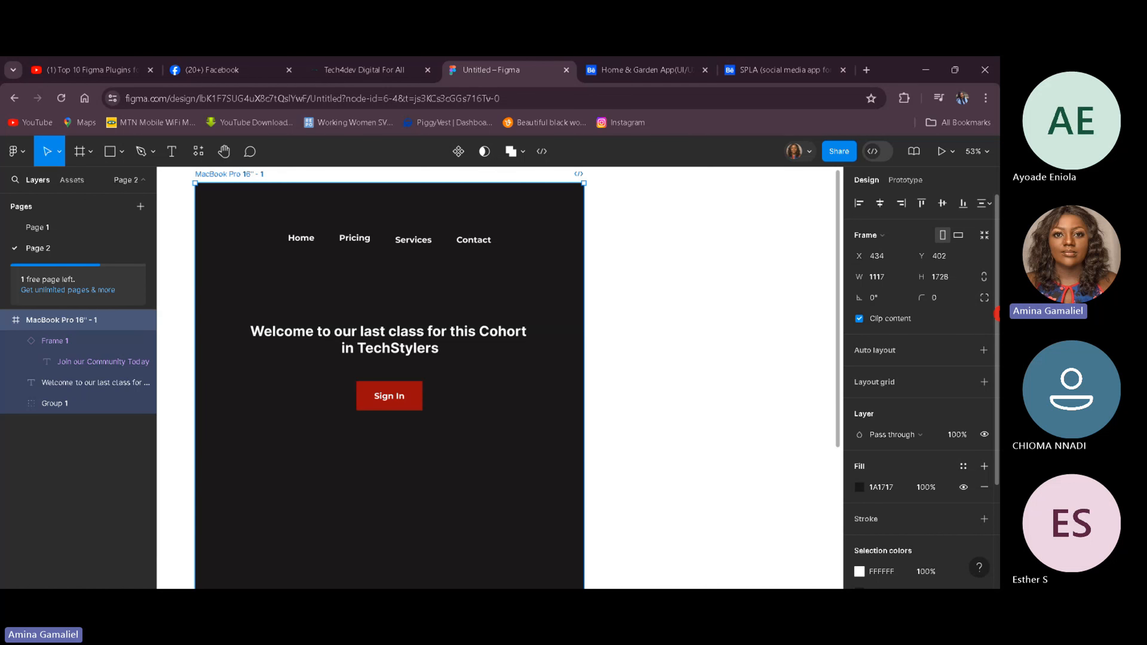
{"action": "left_click", "coordinate": [959, 235]}
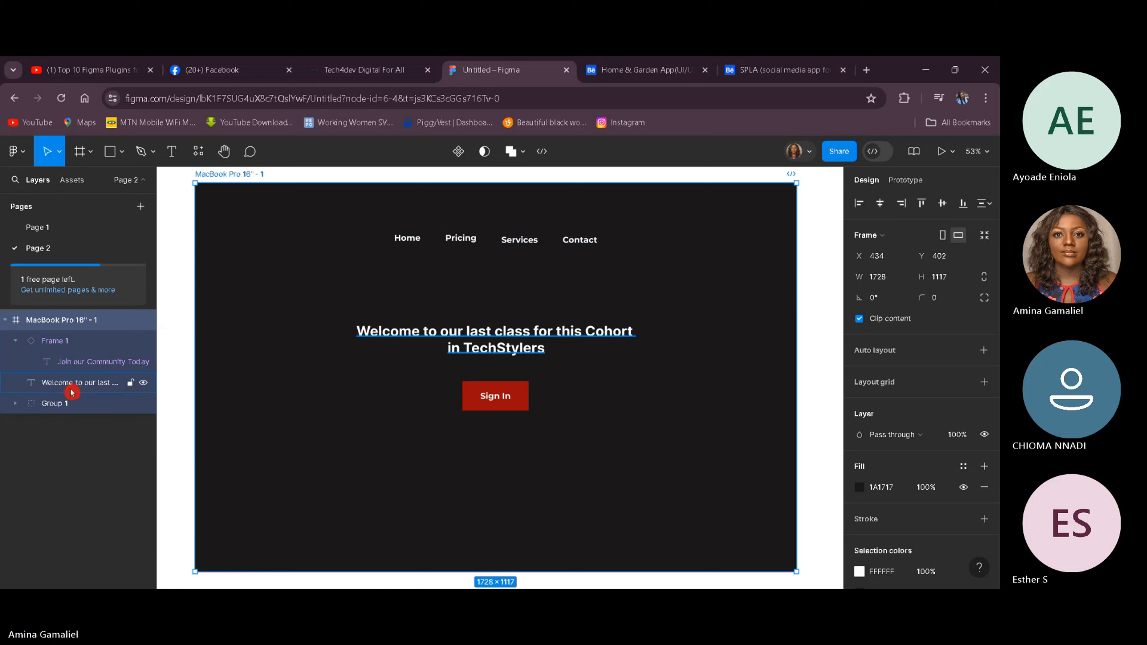
Step: Hide the navigation group layer and switch the frame to portrait orientation
{"action": "left_click", "coordinate": [143, 405]}
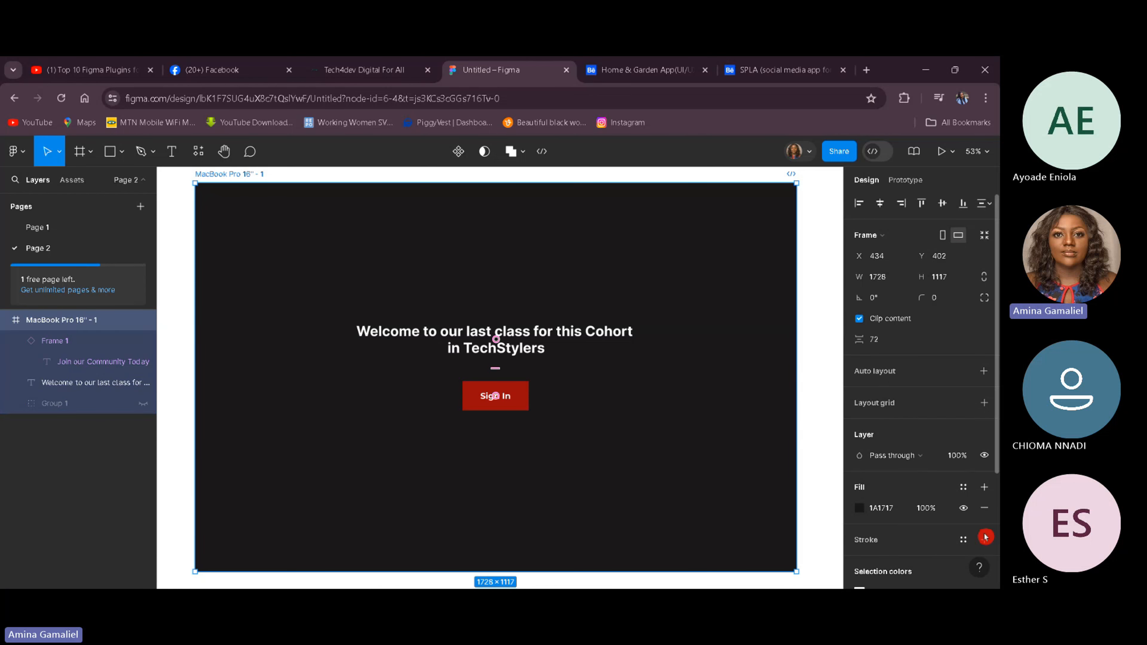
{"action": "left_click", "coordinate": [944, 236]}
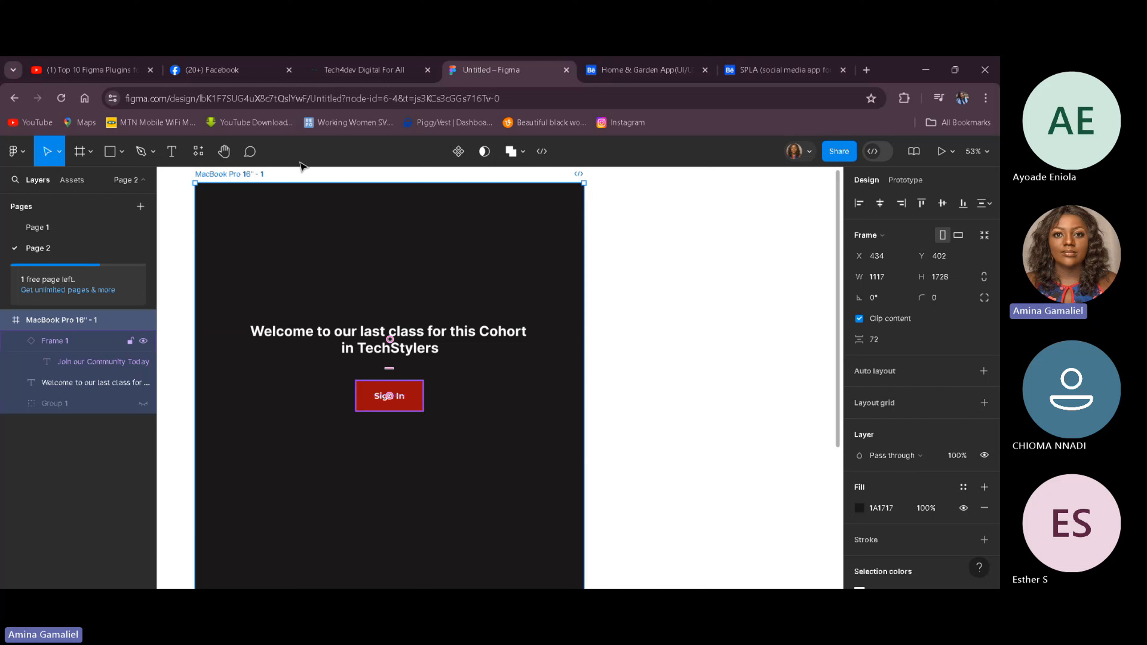
Step: Draw a short horizontal line about 71 px wide near the frame's top right corner with the Line tool
{"action": "left_click", "coordinate": [108, 151]}
{"action": "left_click", "coordinate": [110, 154]}
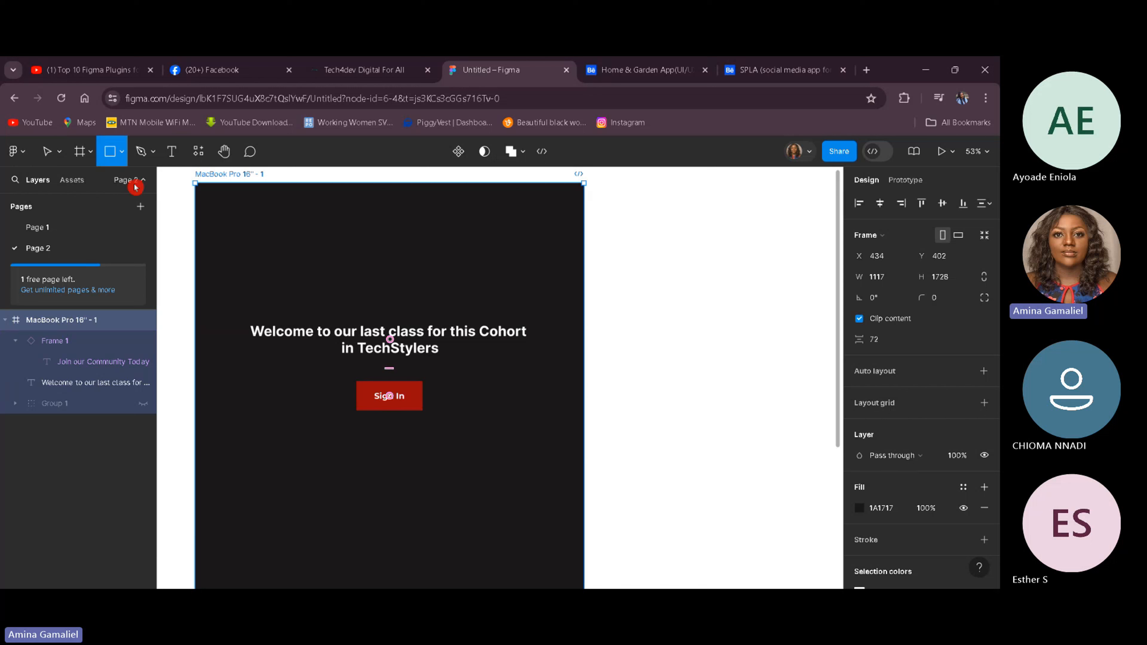
{"action": "right_click", "coordinate": [116, 158]}
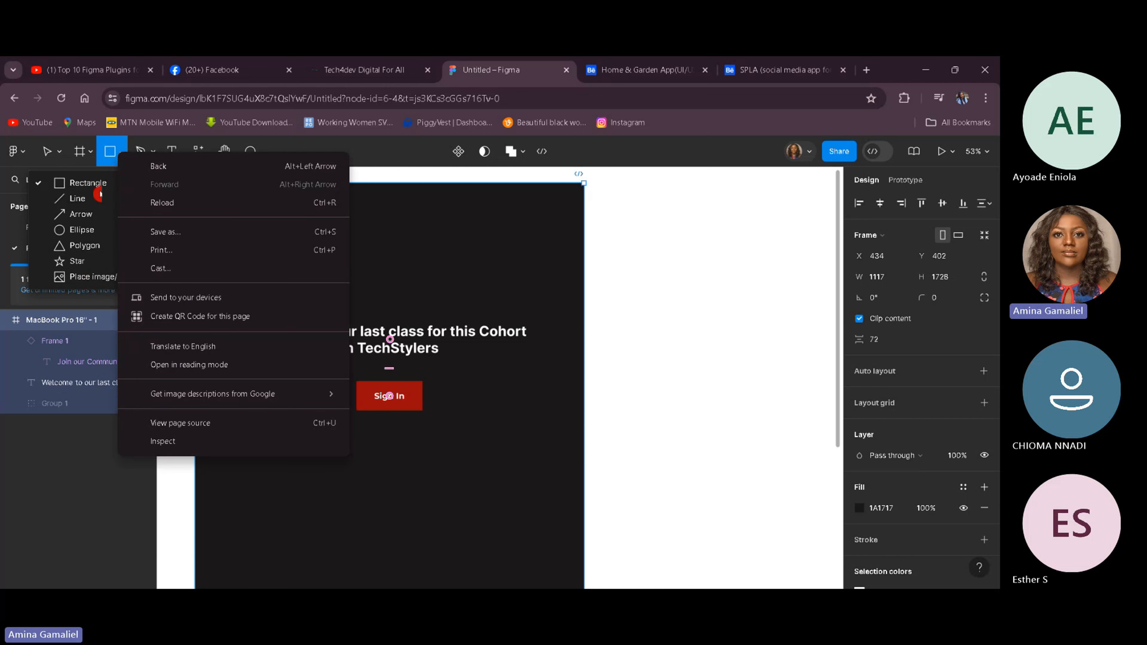
{"action": "left_click", "coordinate": [90, 198]}
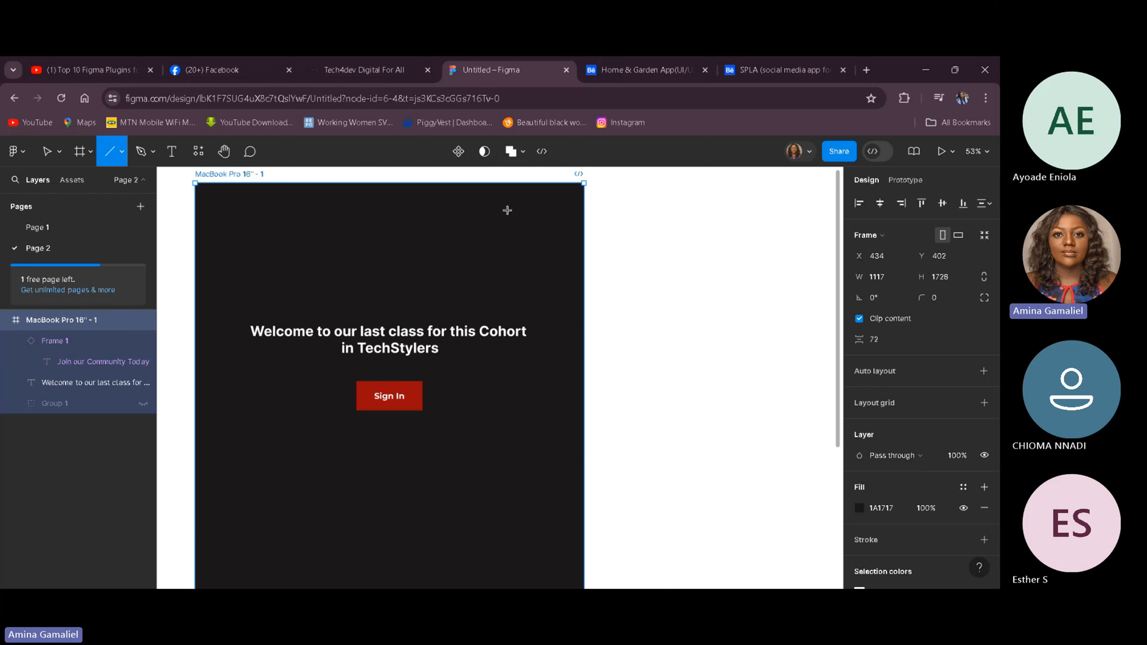
{"action": "left_click_drag", "start_coordinate": [505, 210], "coordinate": [529, 209]}
{"action": "left_click", "coordinate": [577, 295]}
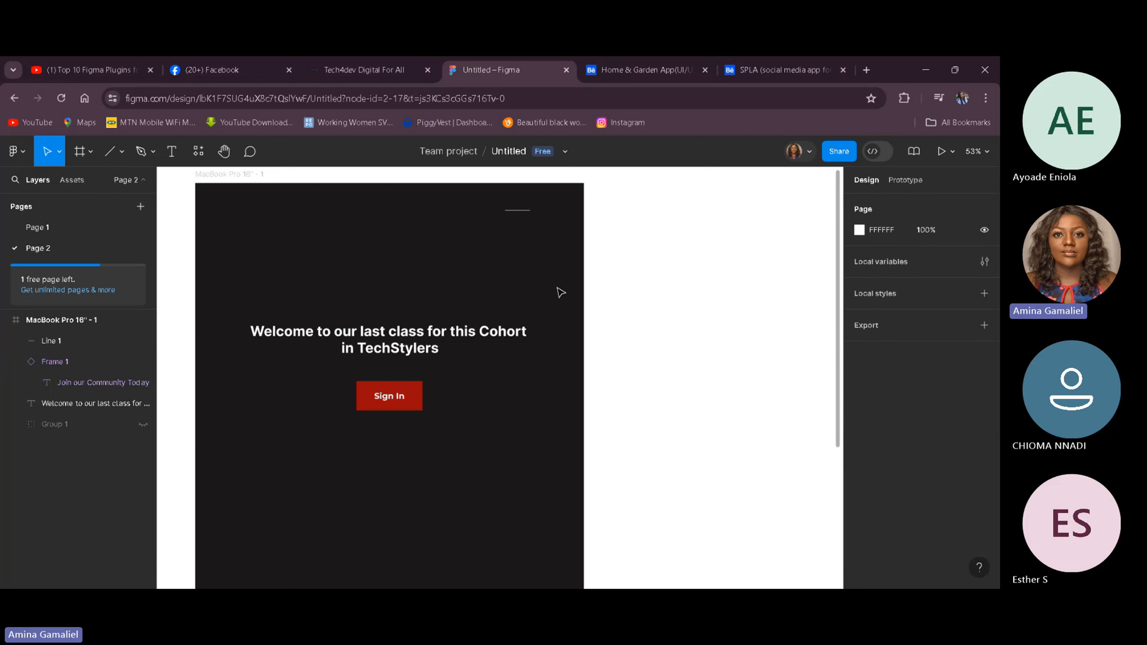
Step: Set the line's stroke weight to 3
{"action": "left_click", "coordinate": [515, 211]}
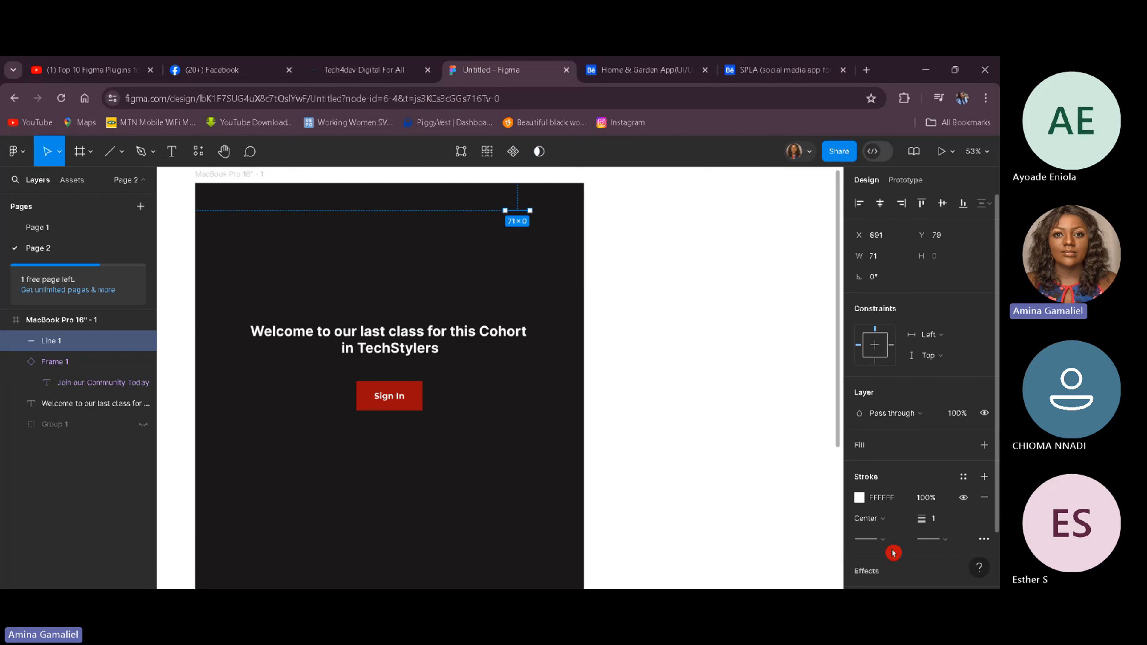
{"action": "left_click", "coordinate": [939, 519]}
{"action": "key", "text": "Return"}
{"action": "left_click", "coordinate": [425, 297]}
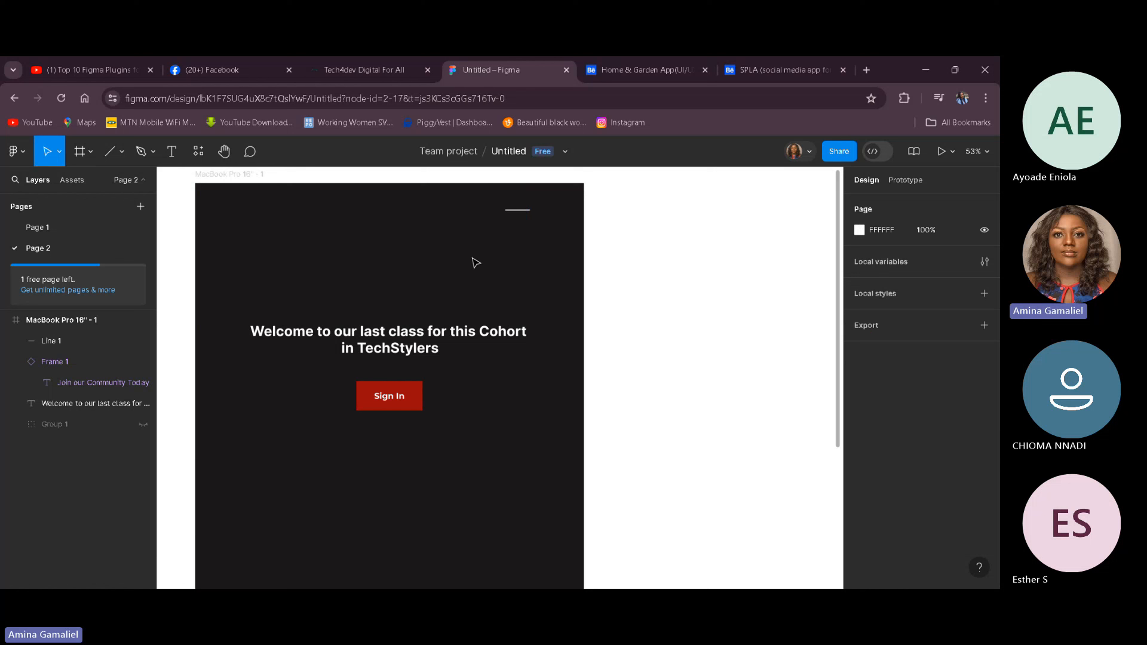
Step: Duplicate the line and move the copy a few steps down below the first one
{"action": "left_click", "coordinate": [519, 210]}
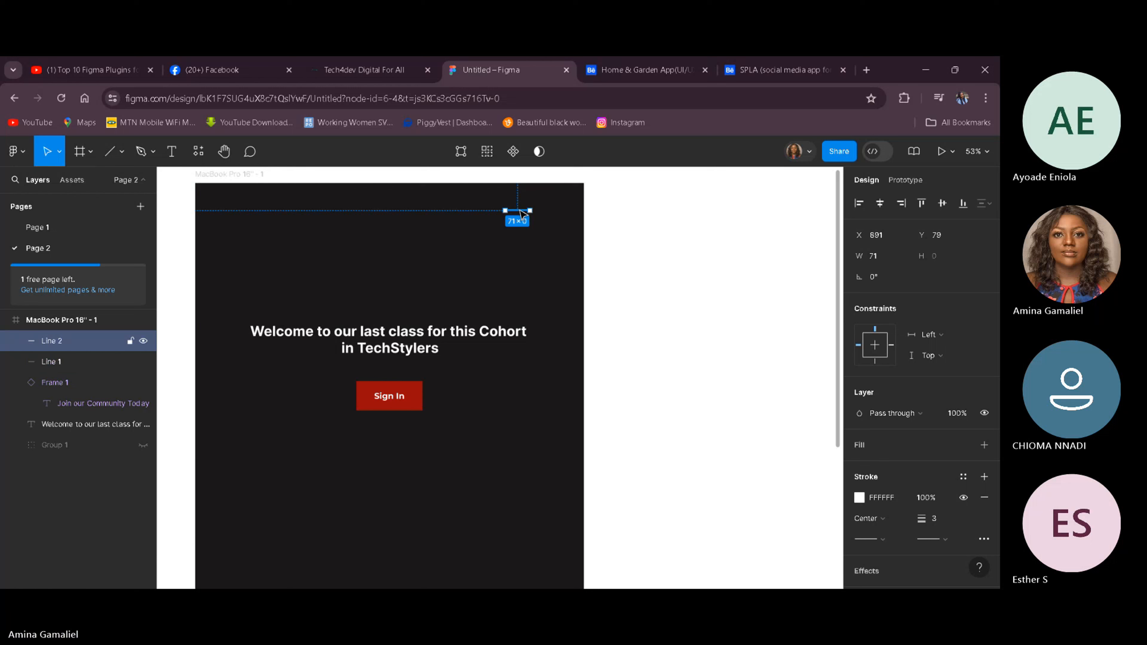
{"action": "left_click_drag", "start_coordinate": [522, 212], "coordinate": [523, 215]}
{"action": "key", "text": "Down"}
{"action": "key", "text": "Down"}
{"action": "key", "text": "Down"}
{"action": "key", "text": "Down"}
{"action": "key", "text": "Down"}
{"action": "key", "text": "Down"}
{"action": "key", "text": "Down"}
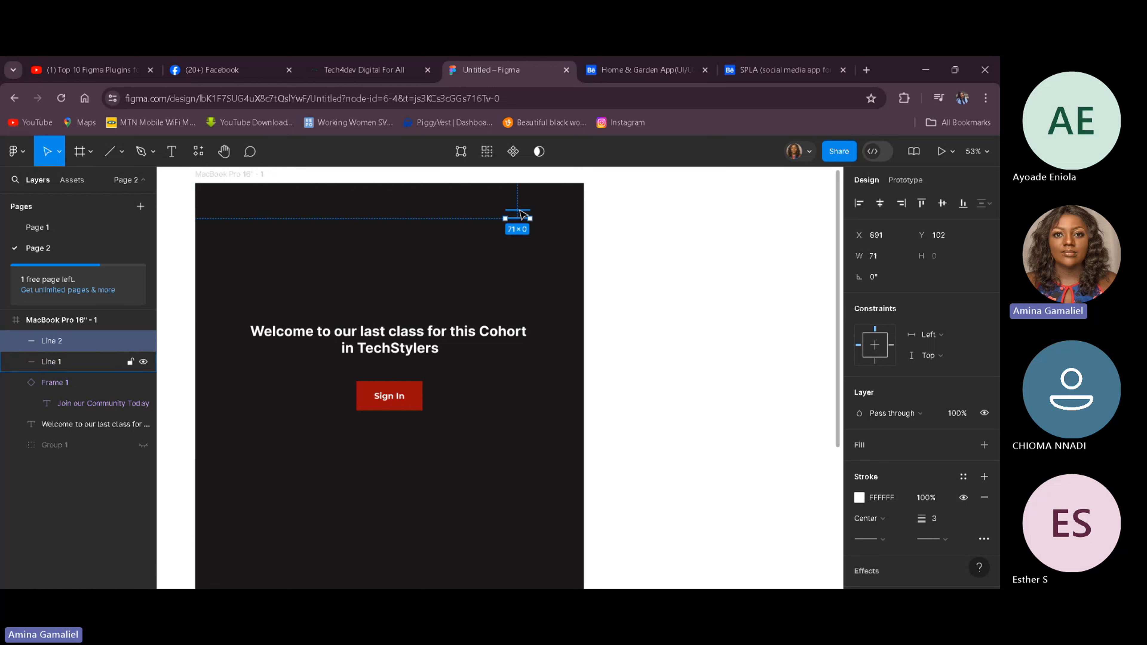
{"action": "key", "text": "shift+d"}
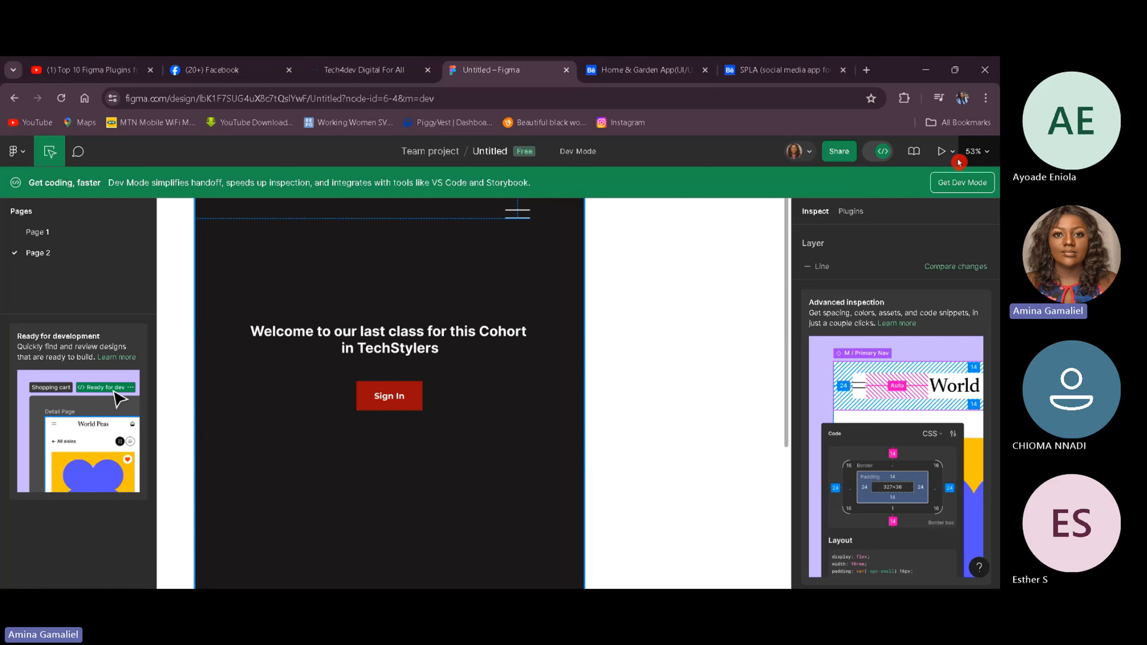
{"action": "left_click", "coordinate": [882, 151]}
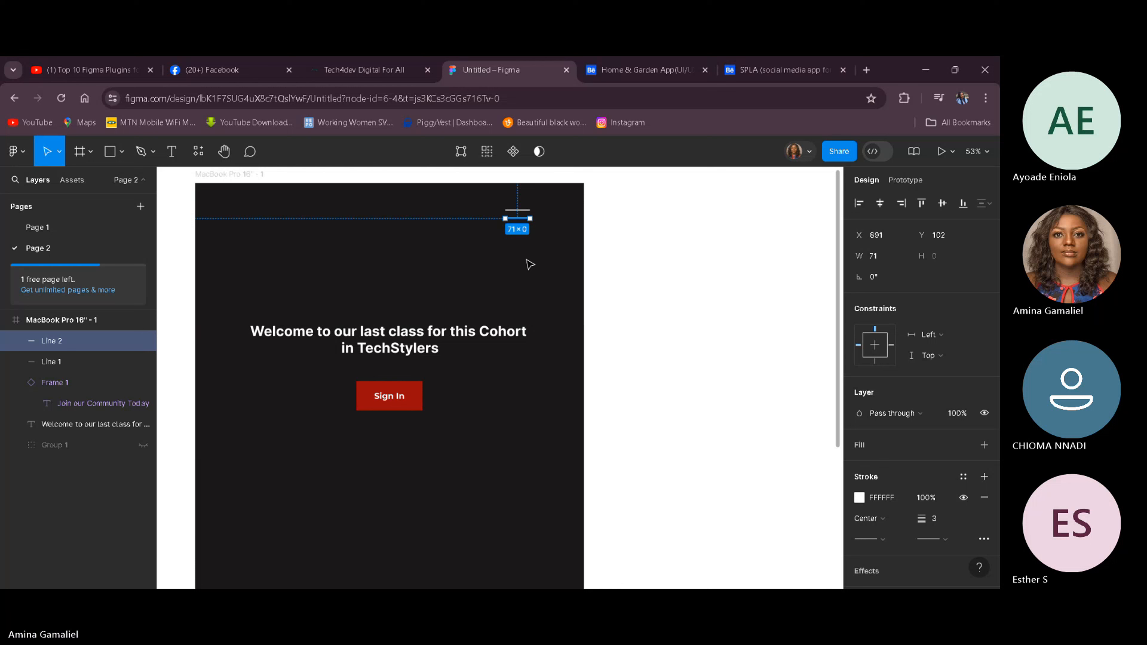
Step: Duplicate the second line and move the copy down to complete a three-line hamburger icon
{"action": "key", "text": "ctrl+d"}
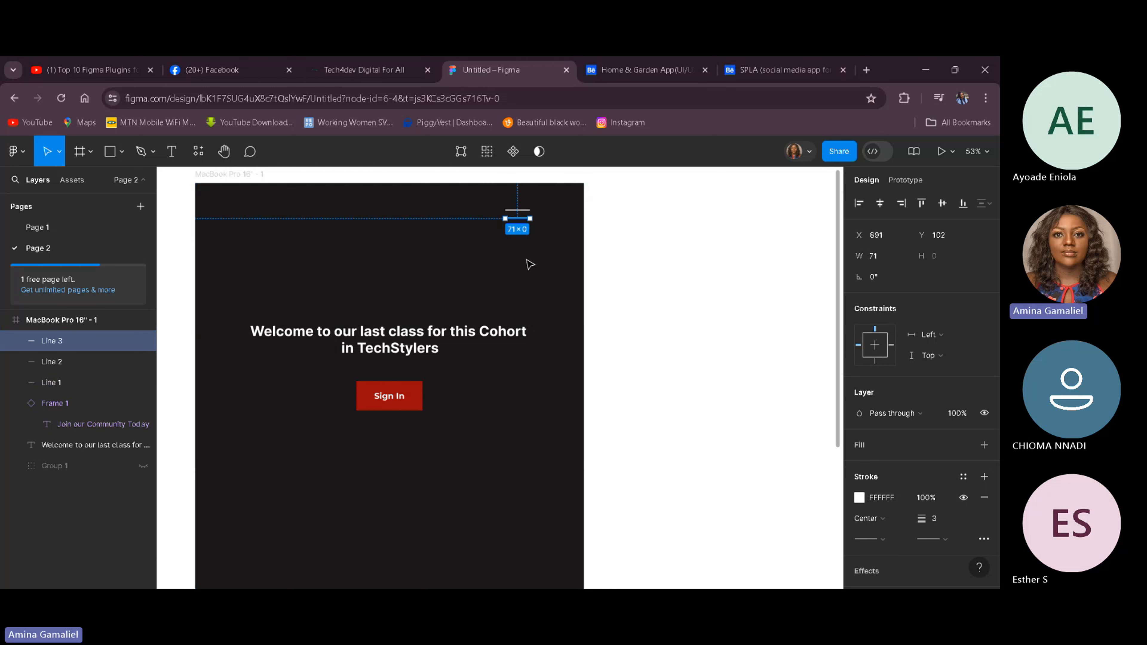
{"action": "key", "text": "Down"}
{"action": "key", "text": "Down"}
{"action": "key", "text": "Down"}
{"action": "key", "text": "Down"}
{"action": "key", "text": "Down"}
{"action": "key", "text": "Down"}
{"action": "key", "text": "Down"}
{"action": "key", "text": "Down"}
{"action": "key", "text": "Down"}
{"action": "key", "text": "Down"}
{"action": "key", "text": "Down"}
{"action": "key", "text": "Down"}
{"action": "key", "text": "Down"}
{"action": "key", "text": "Down"}
{"action": "key", "text": "Down"}
{"action": "key", "text": "Down"}
{"action": "key", "text": "Down"}
{"action": "key", "text": "Down"}
{"action": "key", "text": "Down"}
{"action": "key", "text": "Down"}
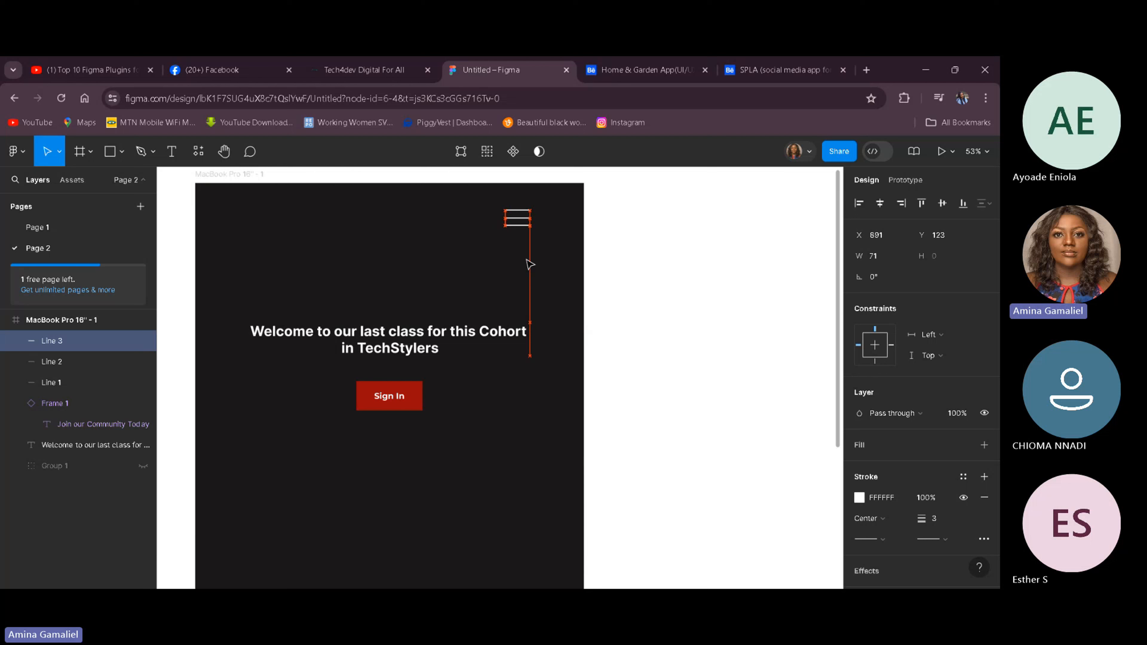
{"action": "key", "text": "Down"}
{"action": "key", "text": "Down"}
{"action": "key", "text": "Down"}
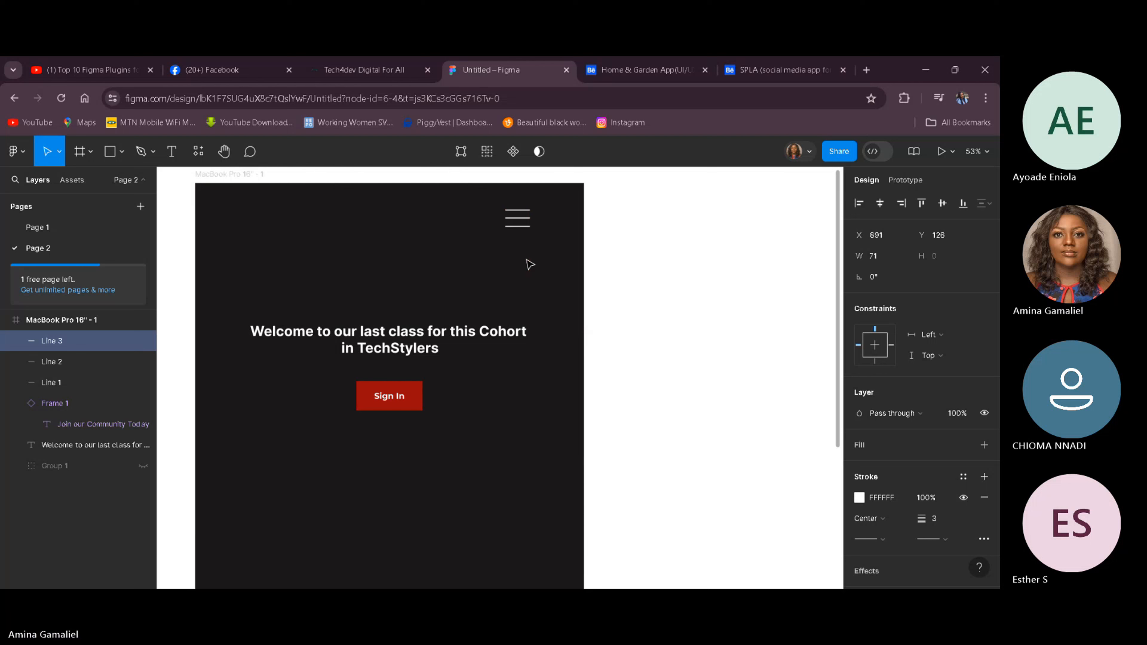
{"action": "left_click", "coordinate": [525, 453]}
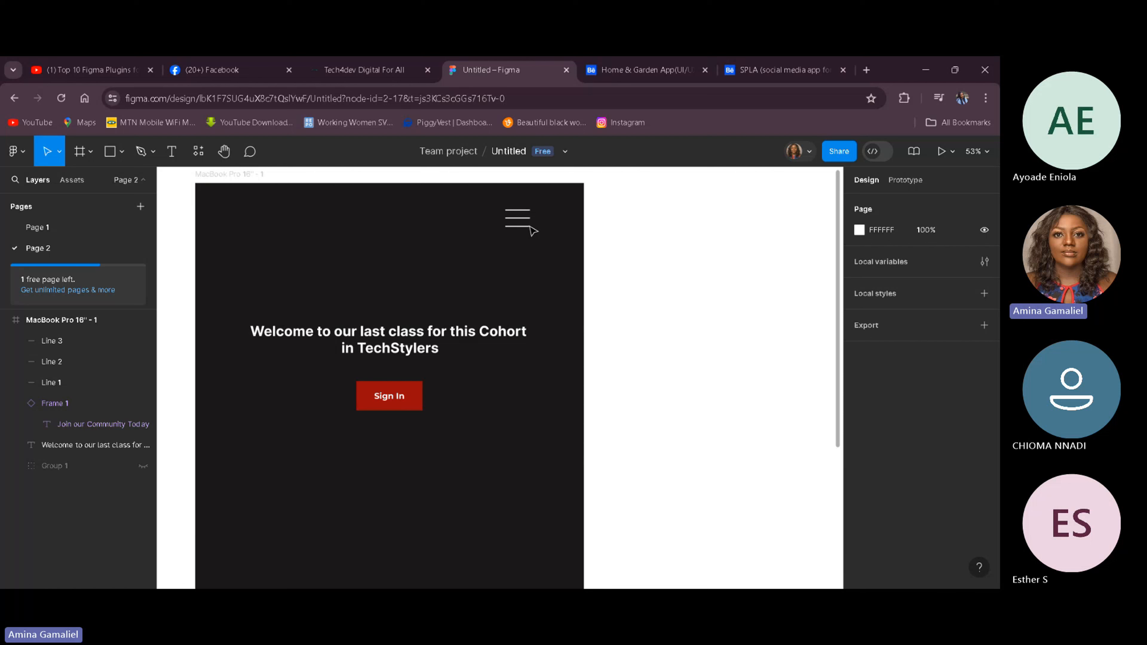
Step: Group the three lines into one group and rename it Menu
{"action": "left_click_drag", "start_coordinate": [501, 199], "coordinate": [536, 232]}
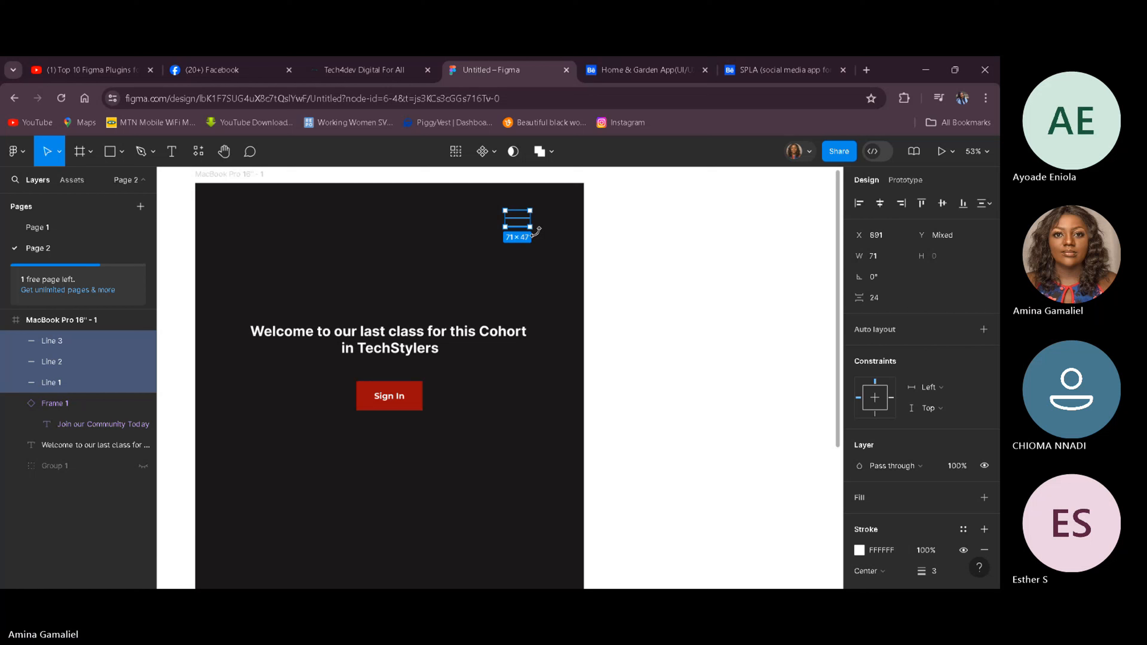
{"action": "key", "text": "ctrl+g"}
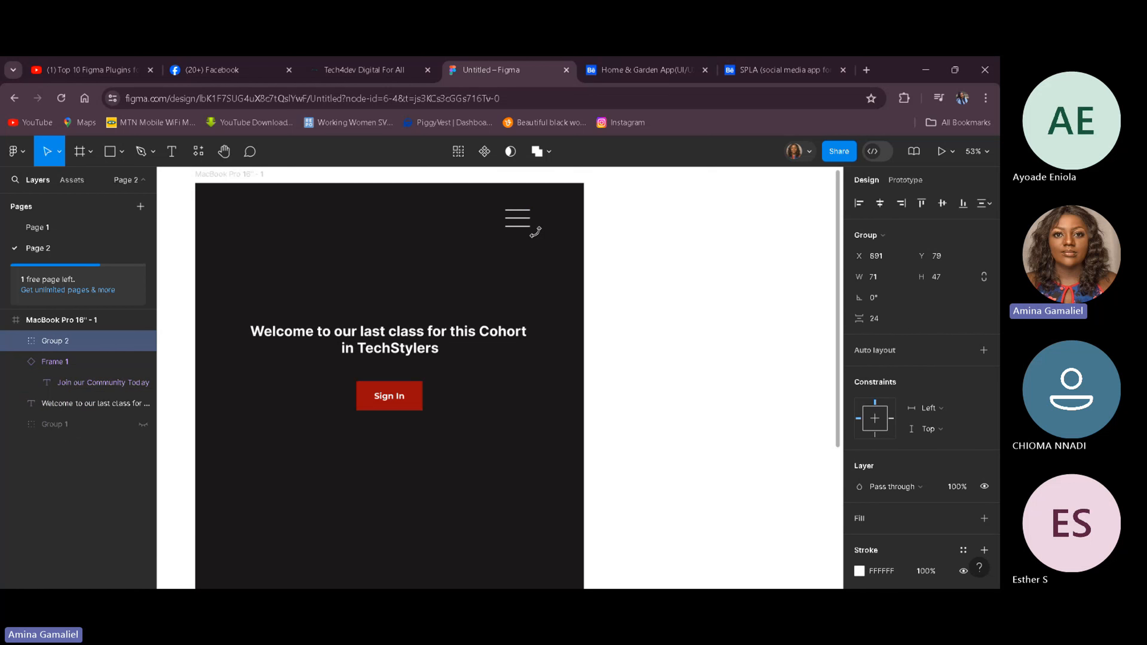
{"action": "double_click", "coordinate": [56, 342]}
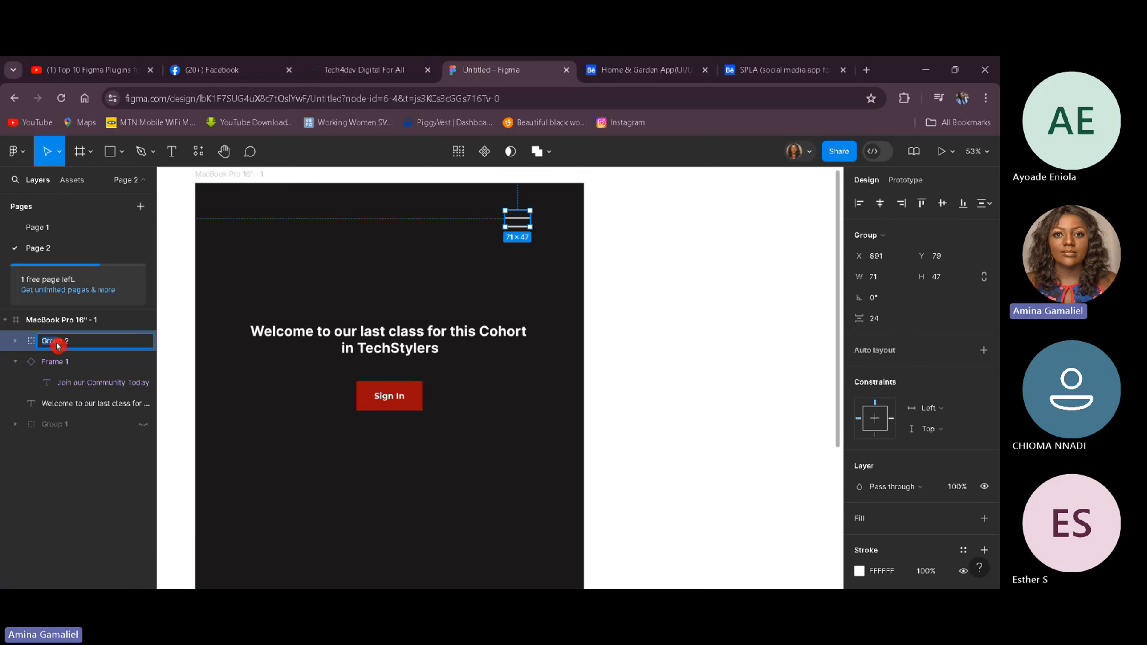
{"action": "triple_click", "coordinate": [72, 345]}
{"action": "type", "text": "Menu"}
{"action": "key", "text": "Return"}
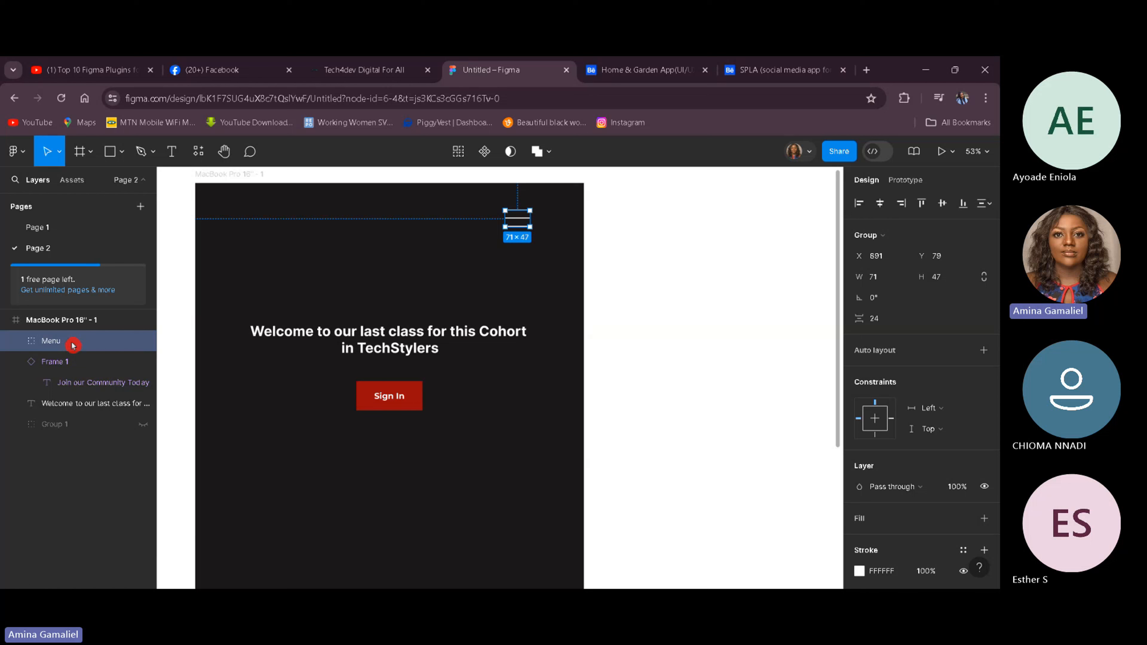
Step: Move the Menu group slightly to the right within the frame's top right corner
{"action": "left_click", "coordinate": [548, 273]}
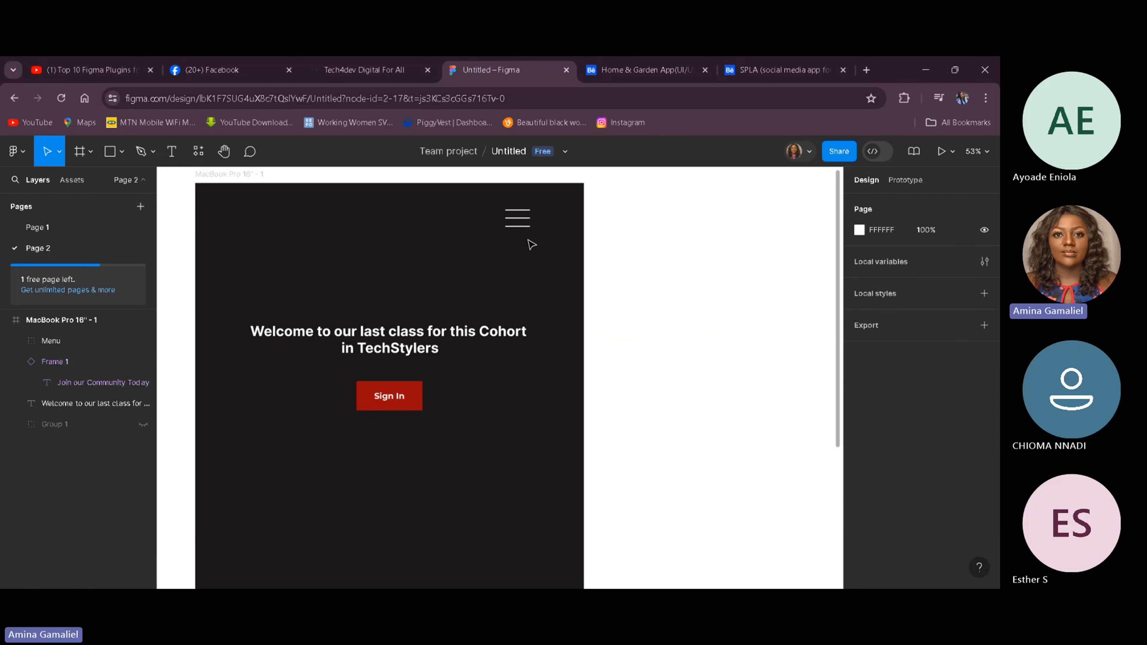
{"action": "left_click", "coordinate": [525, 223]}
{"action": "left_click_drag", "start_coordinate": [524, 222], "coordinate": [541, 223]}
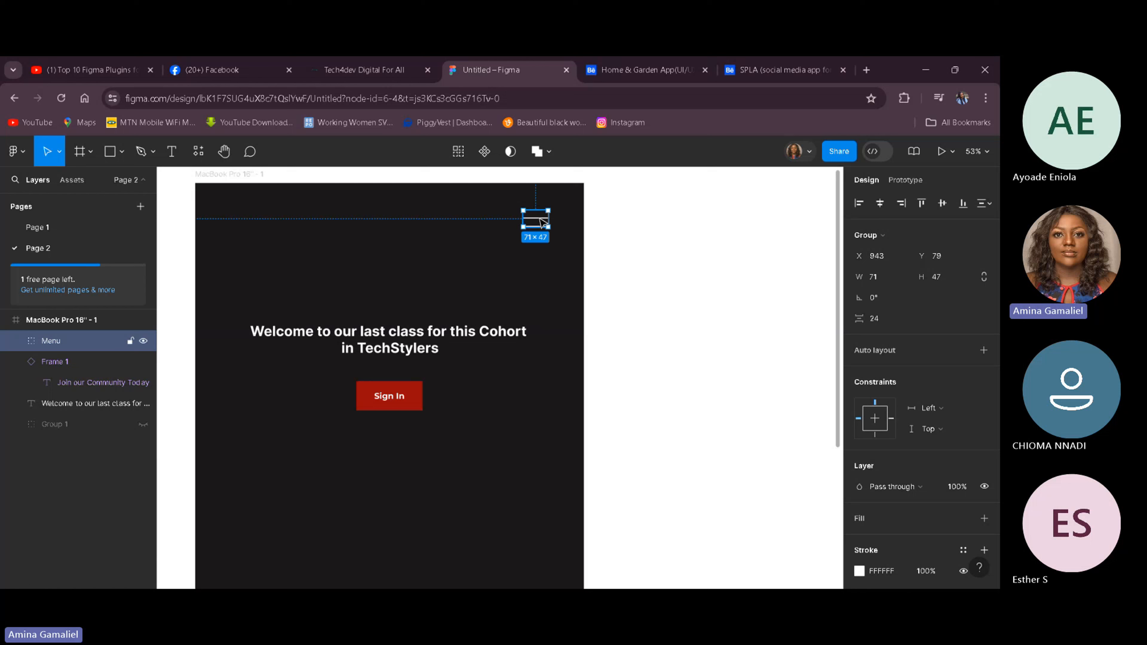
{"action": "left_click", "coordinate": [518, 501]}
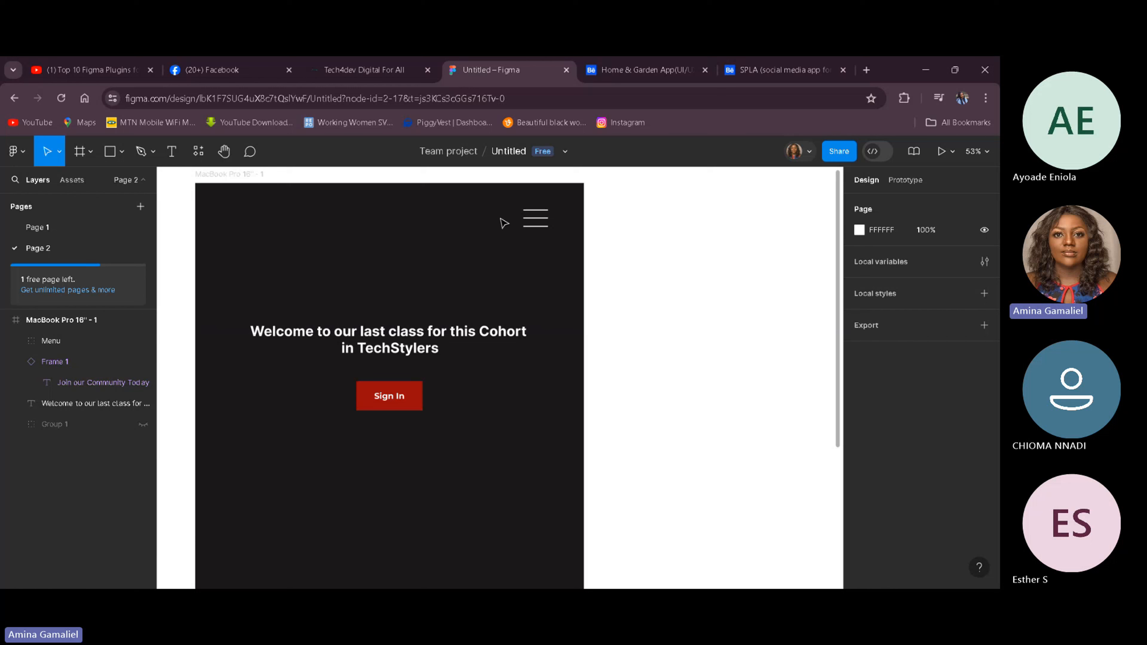
{"action": "left_click", "coordinate": [538, 221]}
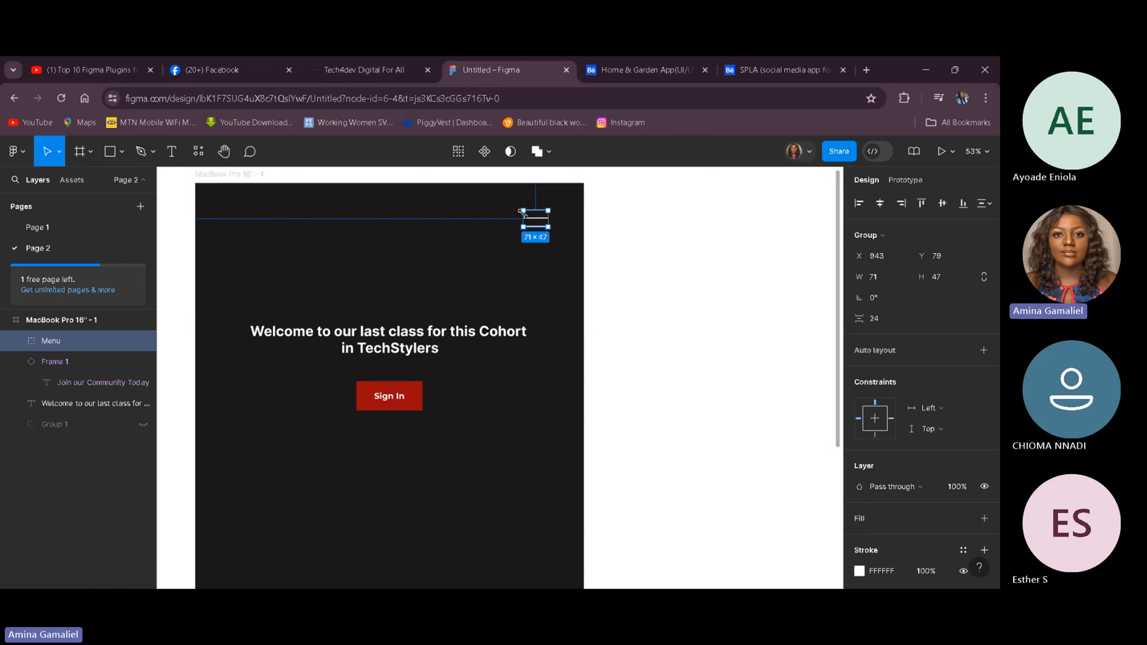
{"action": "left_click", "coordinate": [509, 441]}
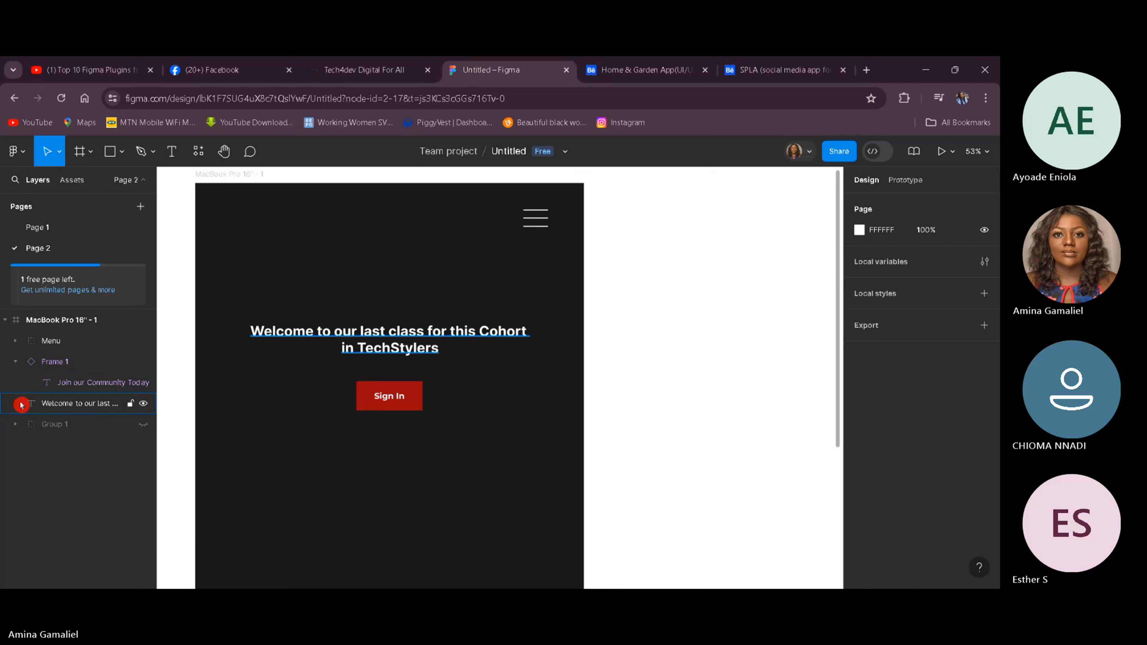
Step: Unhide the navigation links group and switch the frame to landscape orientation
{"action": "left_click", "coordinate": [145, 426]}
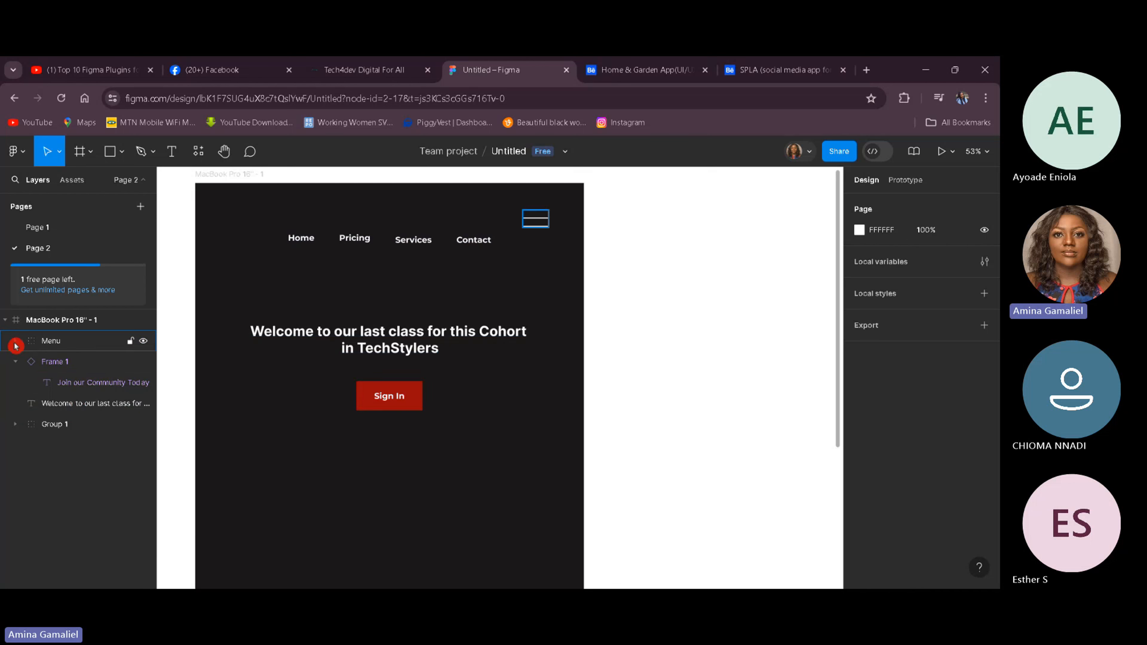
{"action": "left_click", "coordinate": [149, 342]}
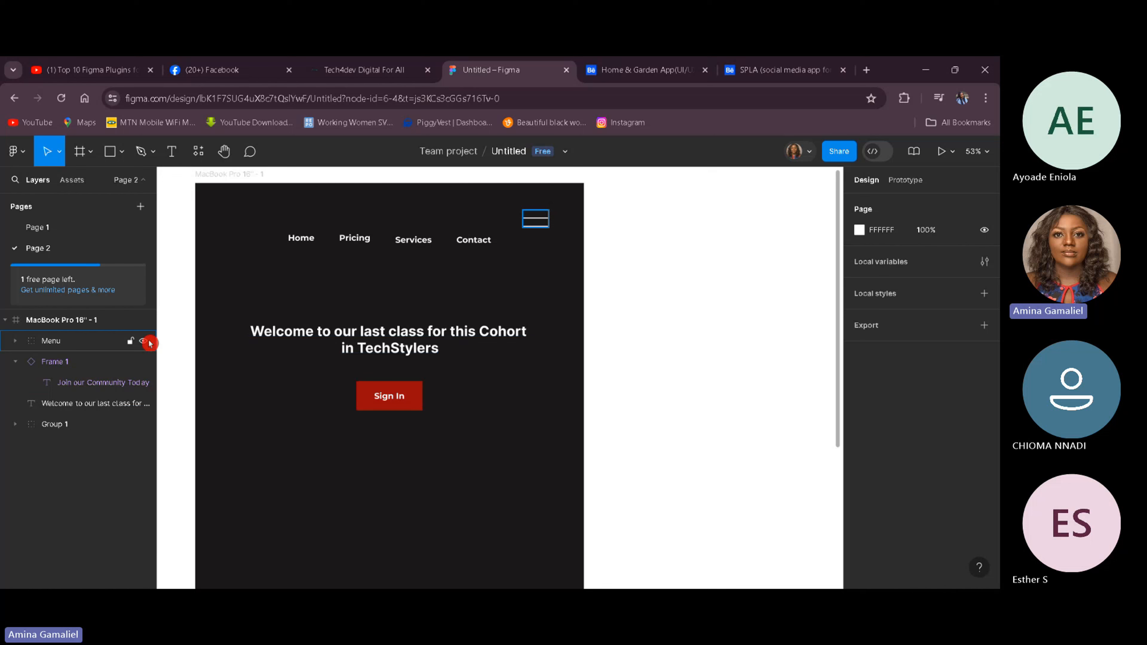
{"action": "left_click", "coordinate": [95, 324]}
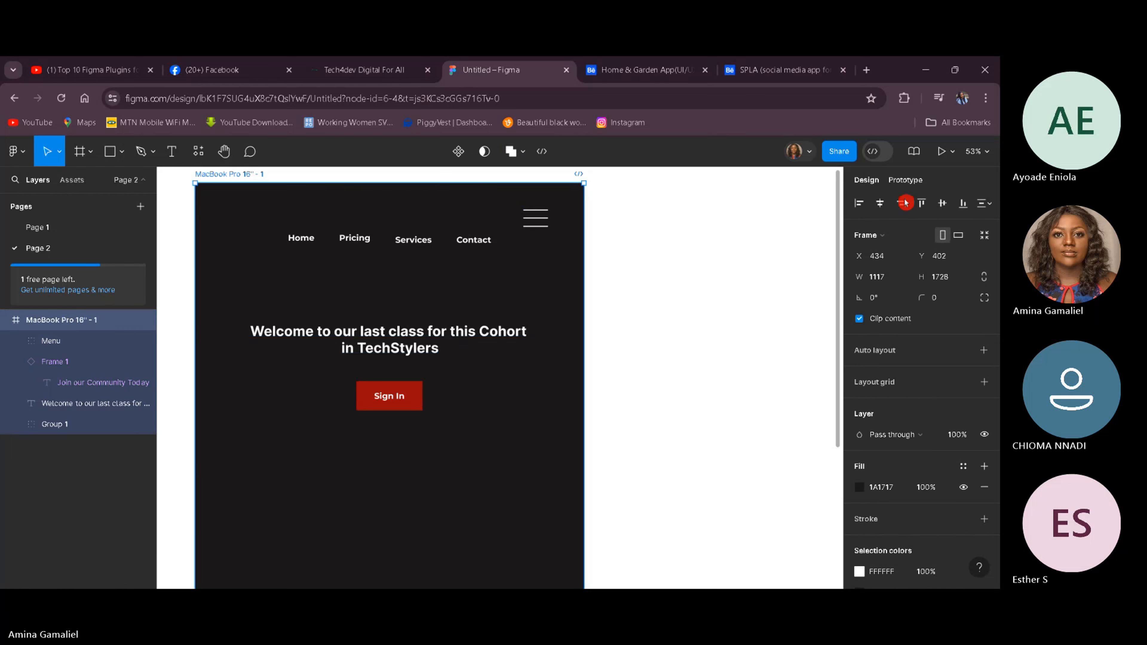
{"action": "left_click", "coordinate": [959, 235]}
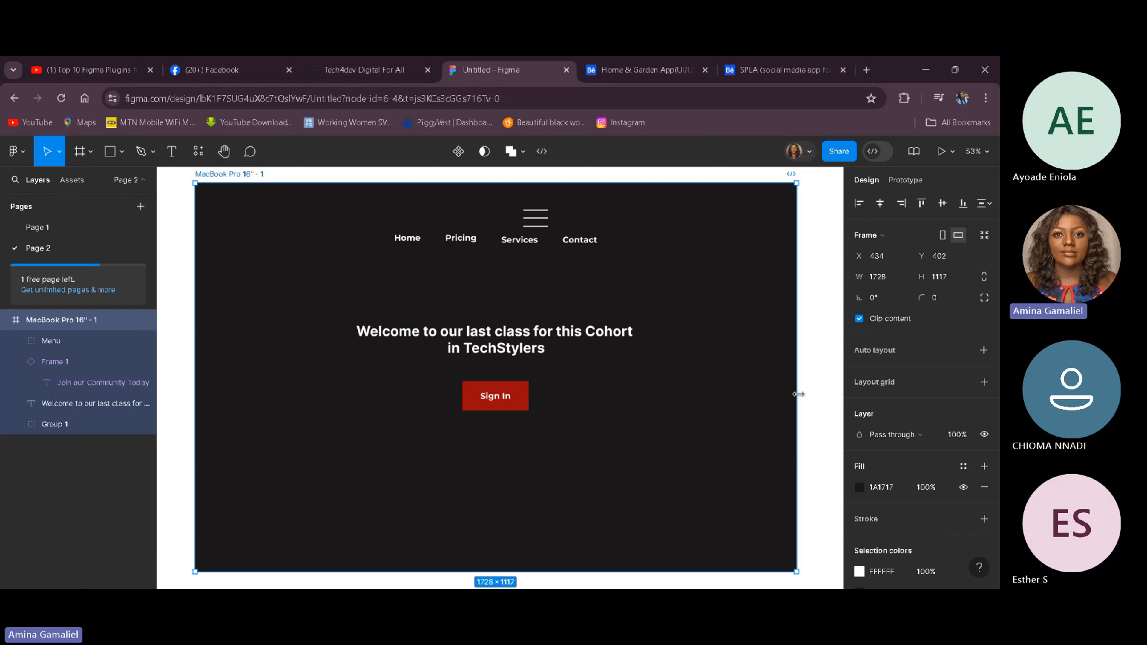
Step: Resize the frame's width to about 1658 px by moving its right edge
{"action": "left_click_drag", "start_coordinate": [798, 394], "coordinate": [831, 394]}
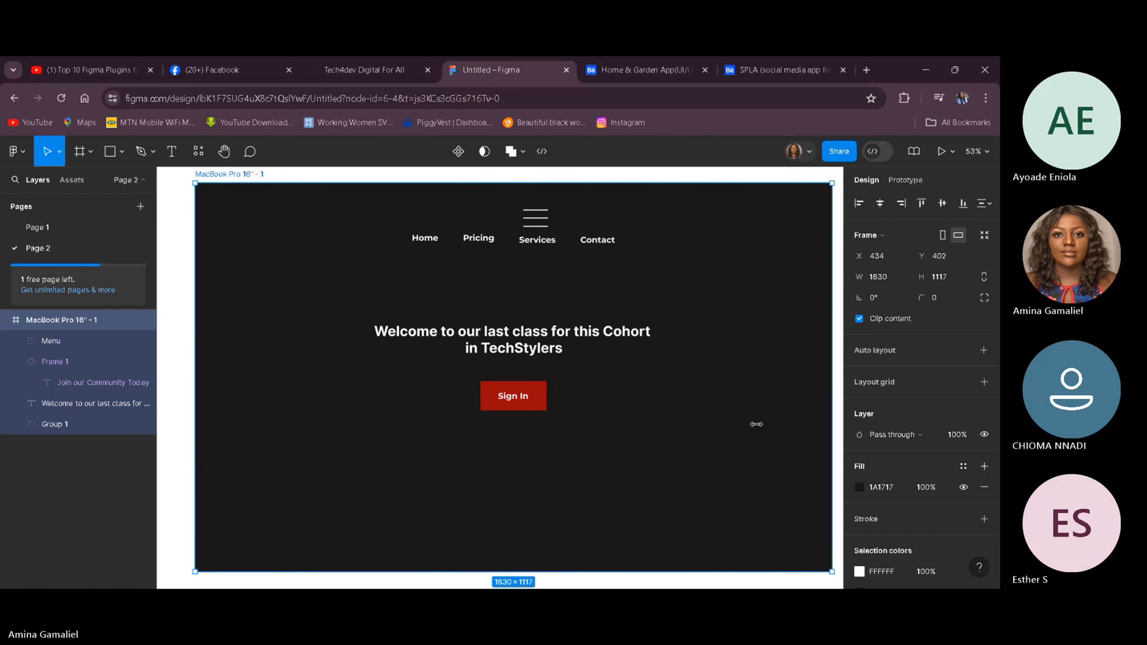
{"action": "left_click_drag", "start_coordinate": [756, 424], "coordinate": [404, 435]}
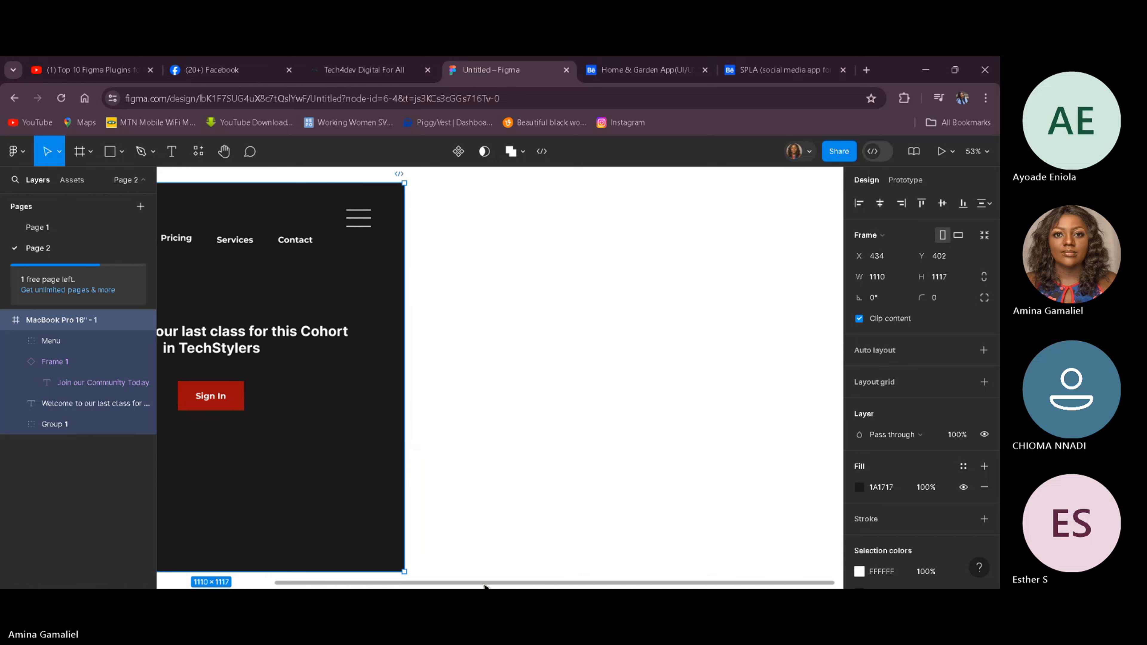
{"action": "left_click_drag", "start_coordinate": [484, 586], "coordinate": [313, 587]}
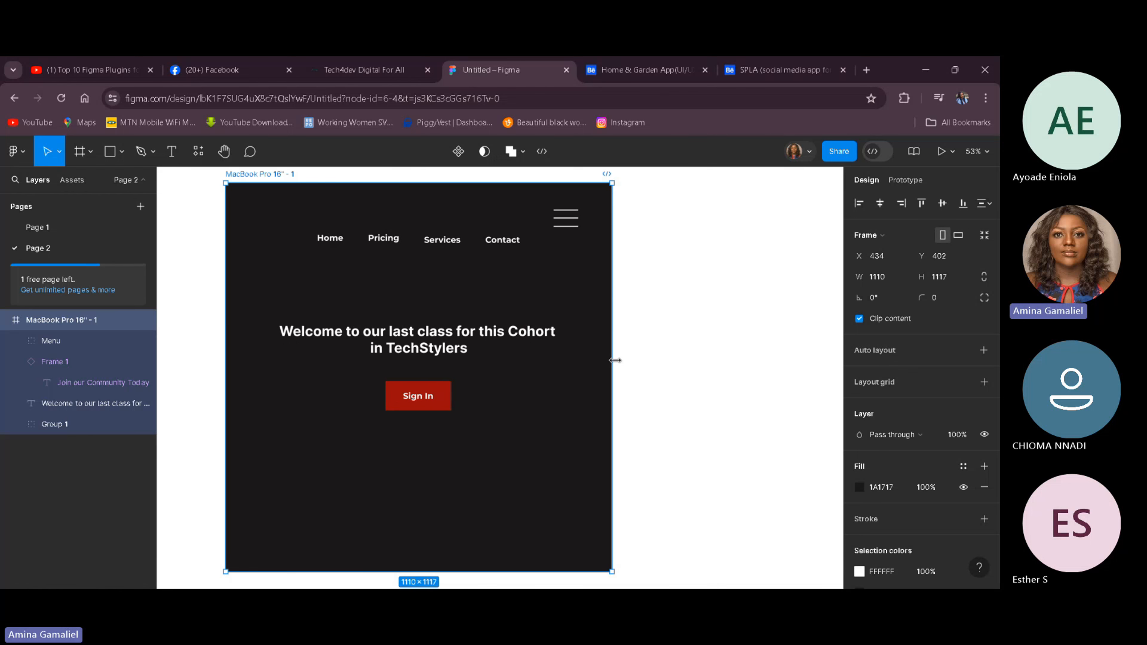
{"action": "left_click_drag", "start_coordinate": [615, 360], "coordinate": [808, 361]}
Step: Hide the Menu group so only the navigation links show
{"action": "left_click", "coordinate": [577, 222]}
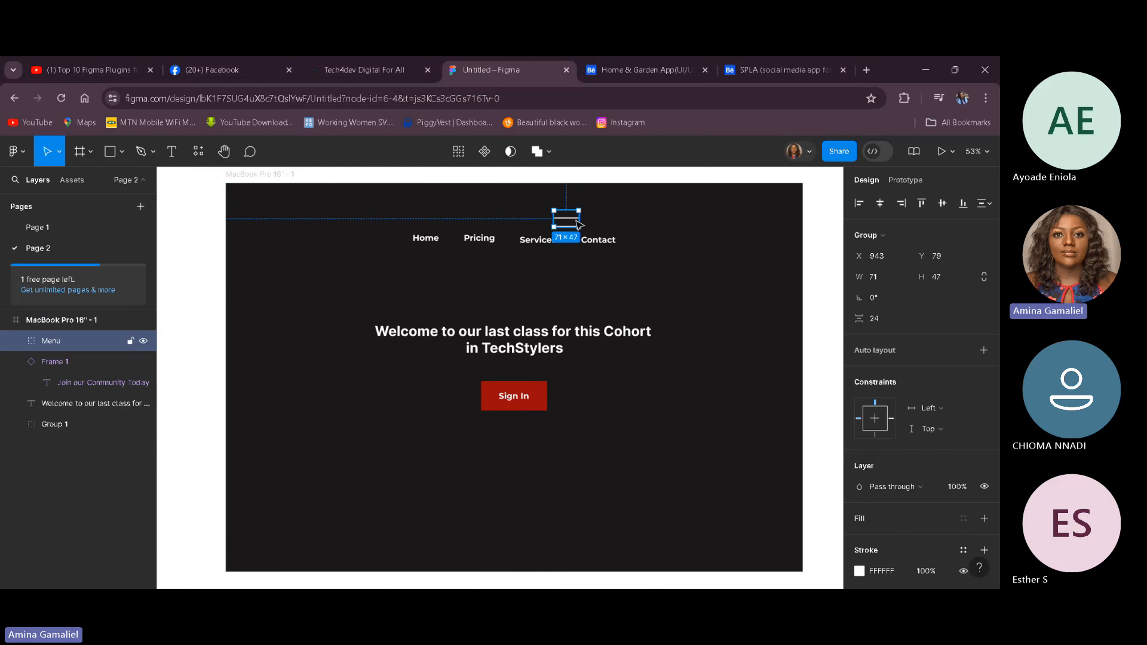
{"action": "left_click", "coordinate": [144, 342]}
{"action": "left_click", "coordinate": [596, 422]}
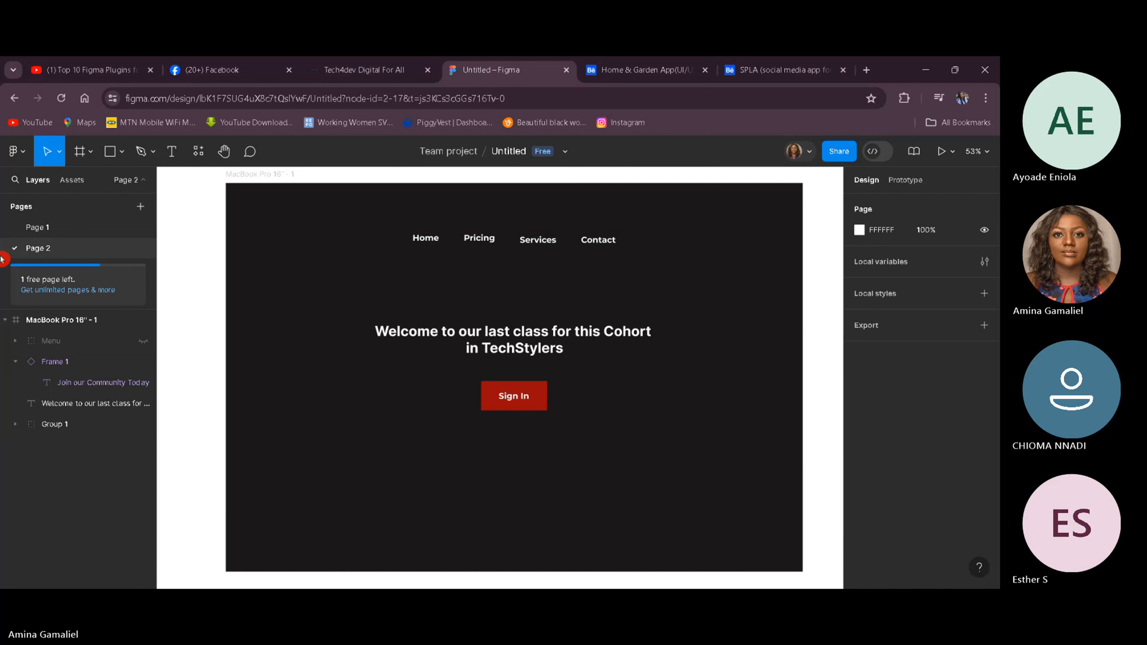
Step: Examine the frame's properties and its layer list
{"action": "left_click", "coordinate": [24, 319]}
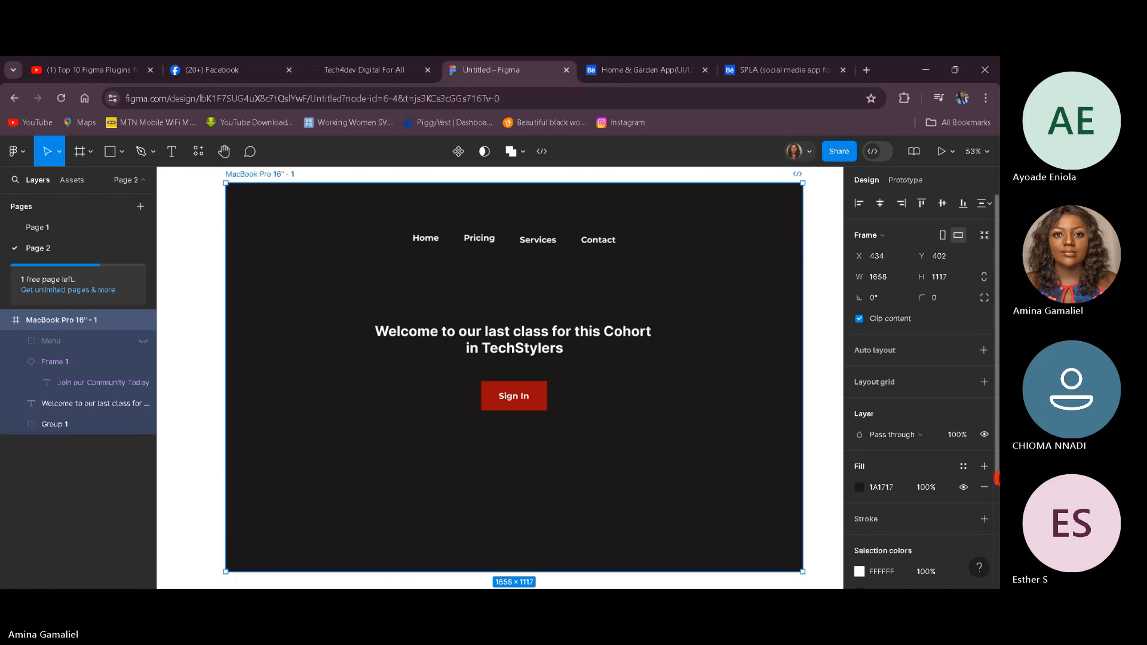
{"action": "scroll", "coordinate": [995, 478], "scroll_direction": "down", "scroll_amount": 3}
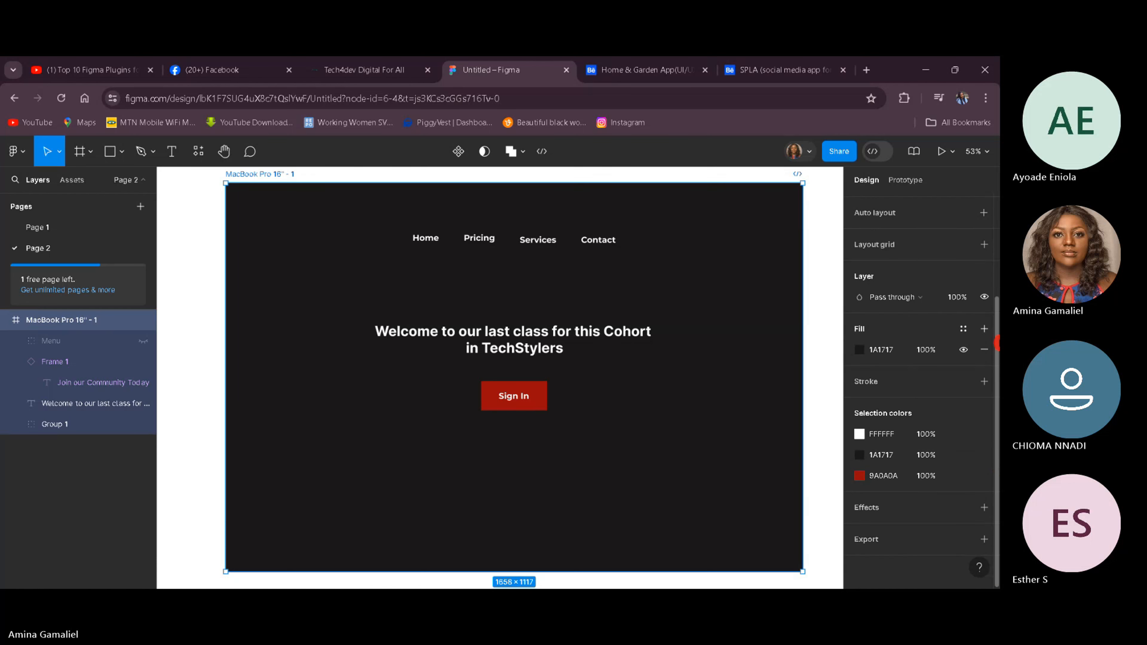
{"action": "scroll", "coordinate": [993, 316], "scroll_direction": "up", "scroll_amount": 3}
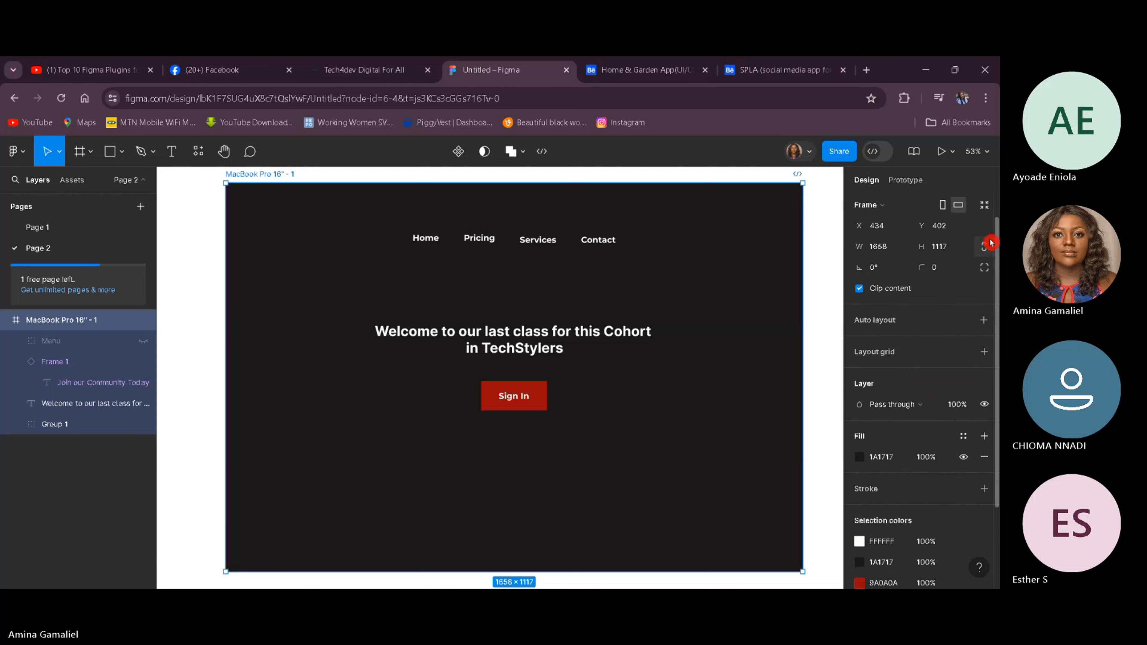
{"action": "left_click", "coordinate": [94, 470]}
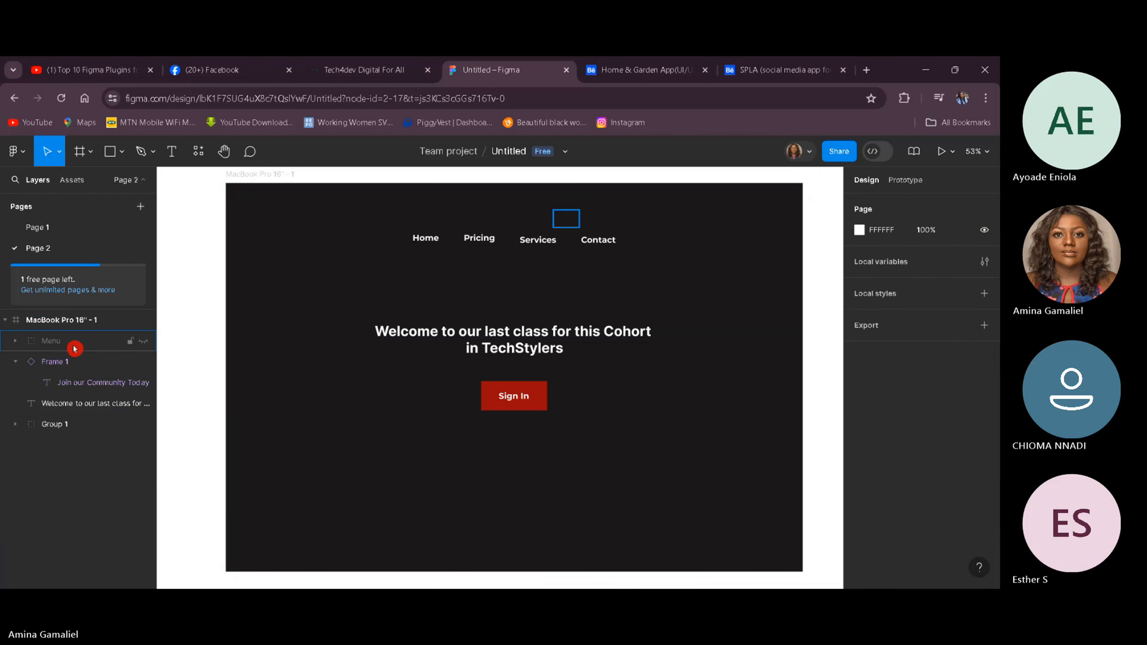
{"action": "left_click", "coordinate": [83, 326]}
{"action": "left_click", "coordinate": [121, 463]}
{"action": "left_click", "coordinate": [42, 322]}
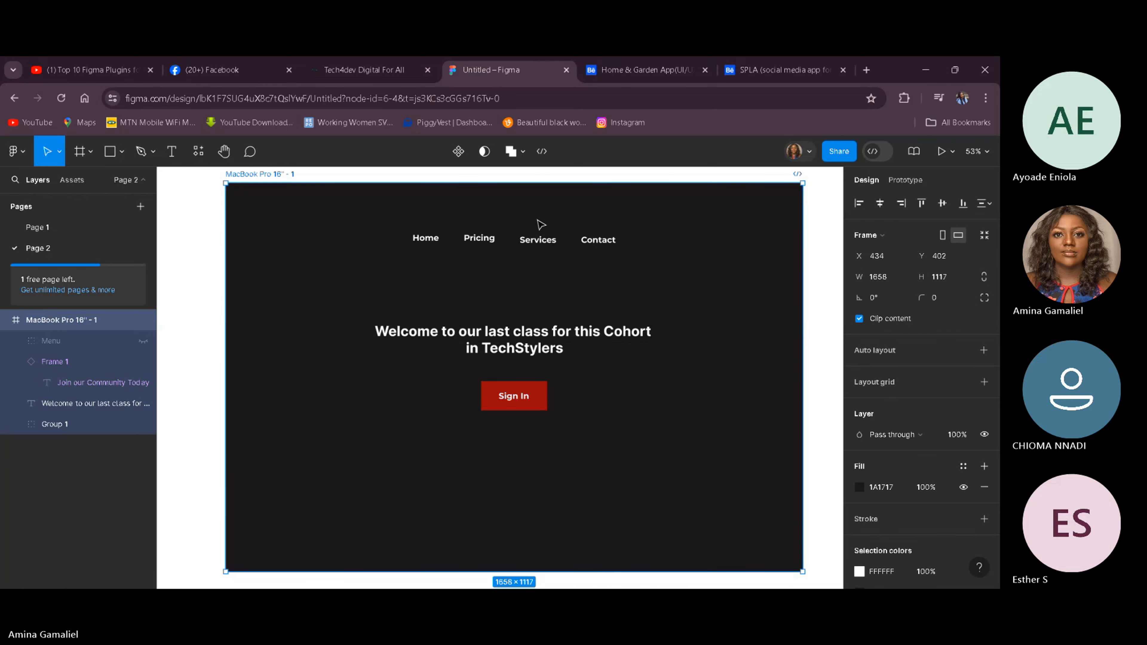
{"action": "scroll", "coordinate": [916, 526], "scroll_direction": "down", "scroll_amount": 3}
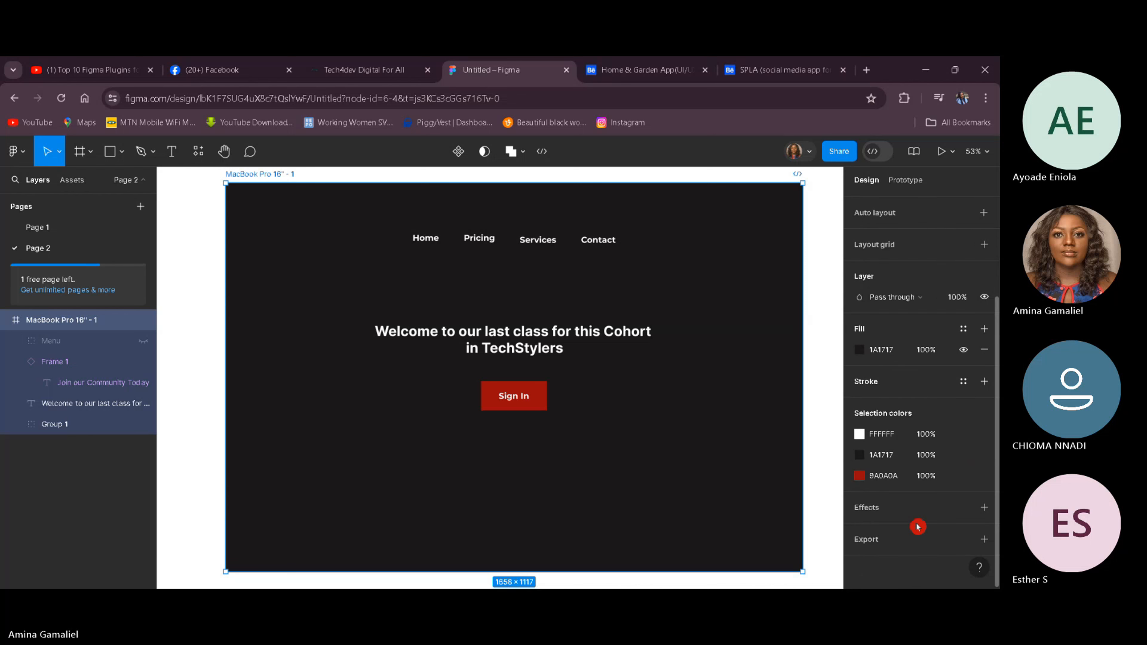
{"action": "scroll", "coordinate": [916, 515], "scroll_direction": "up", "scroll_amount": 3}
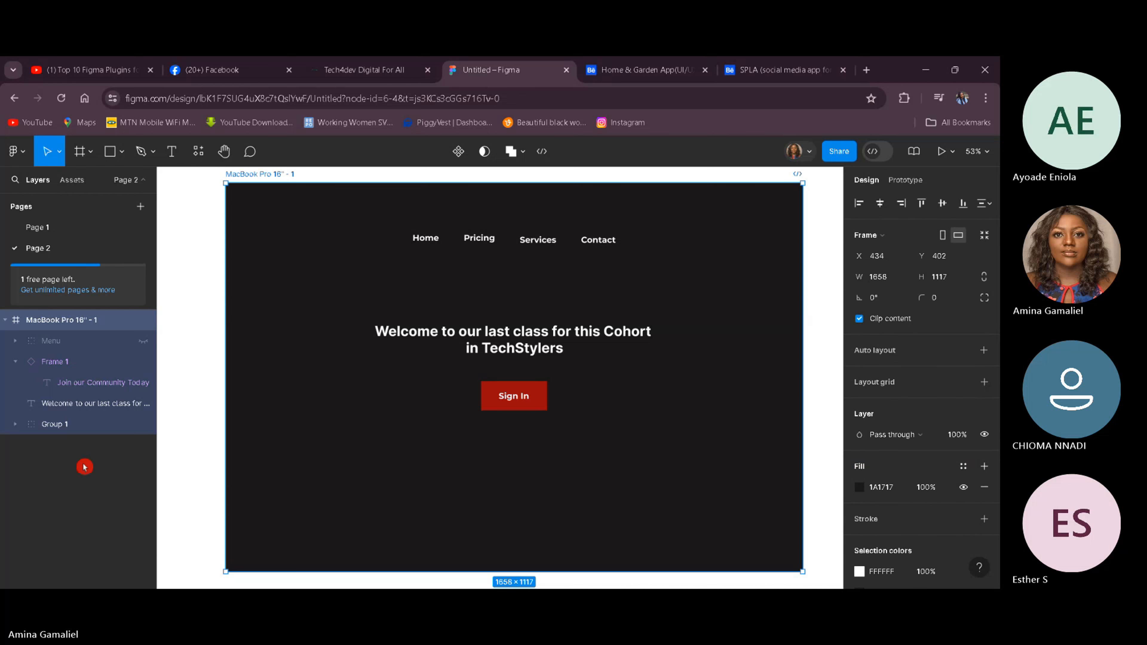
{"action": "left_click", "coordinate": [5, 320]}
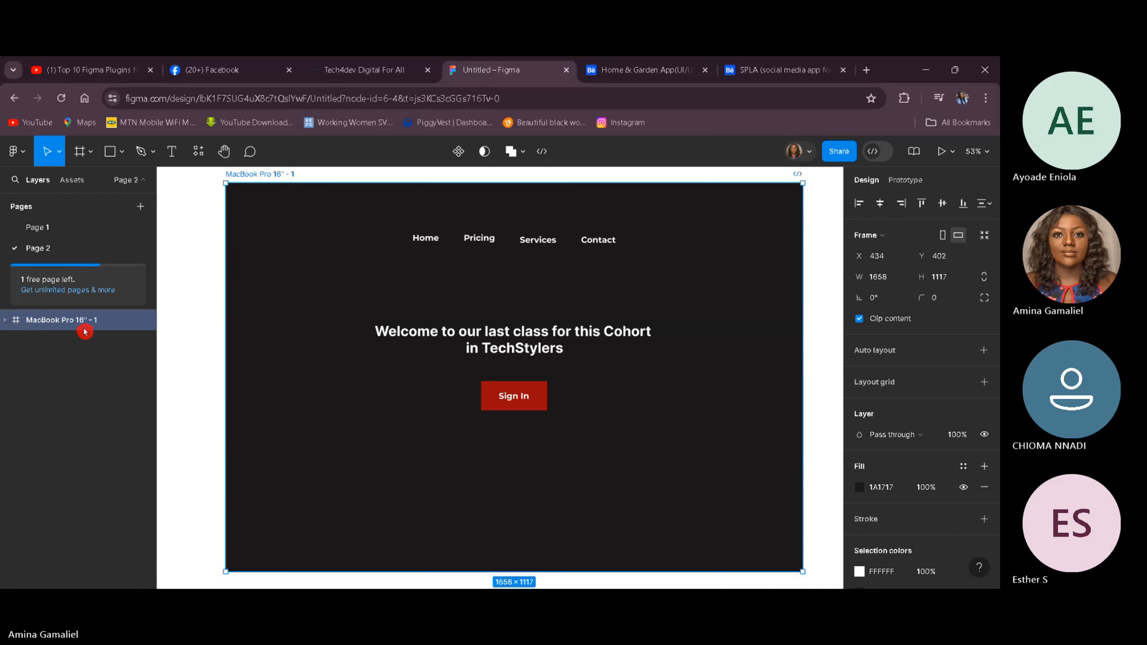
{"action": "left_click", "coordinate": [7, 320]}
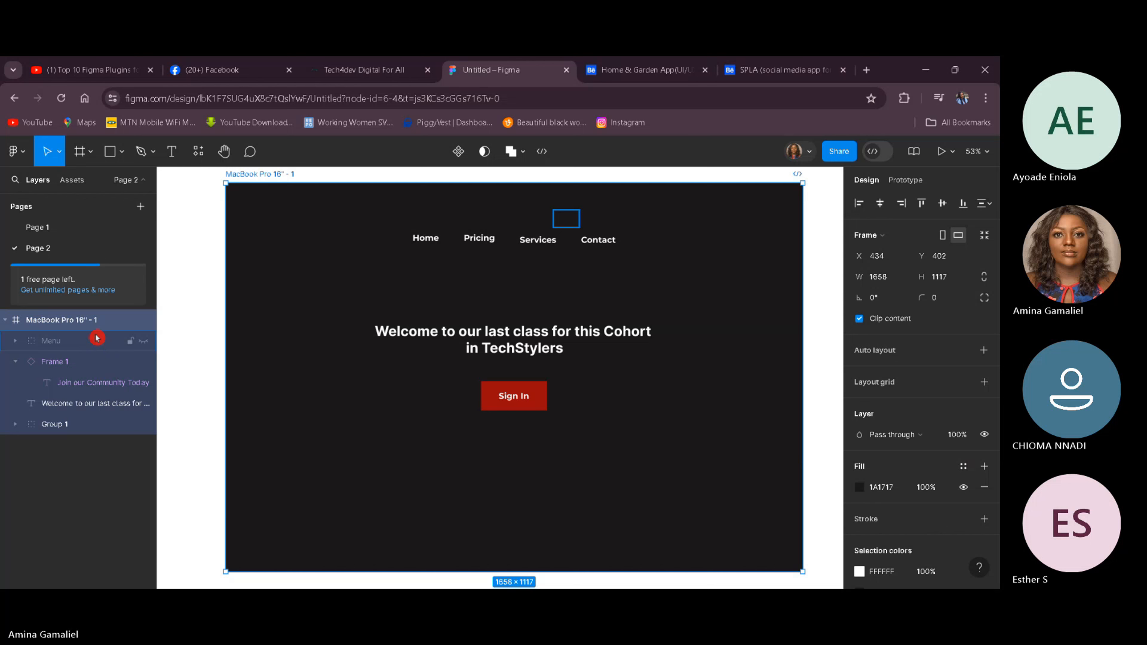
Step: Ungroup the frame's contents and undo the ungrouping
{"action": "right_click", "coordinate": [92, 324]}
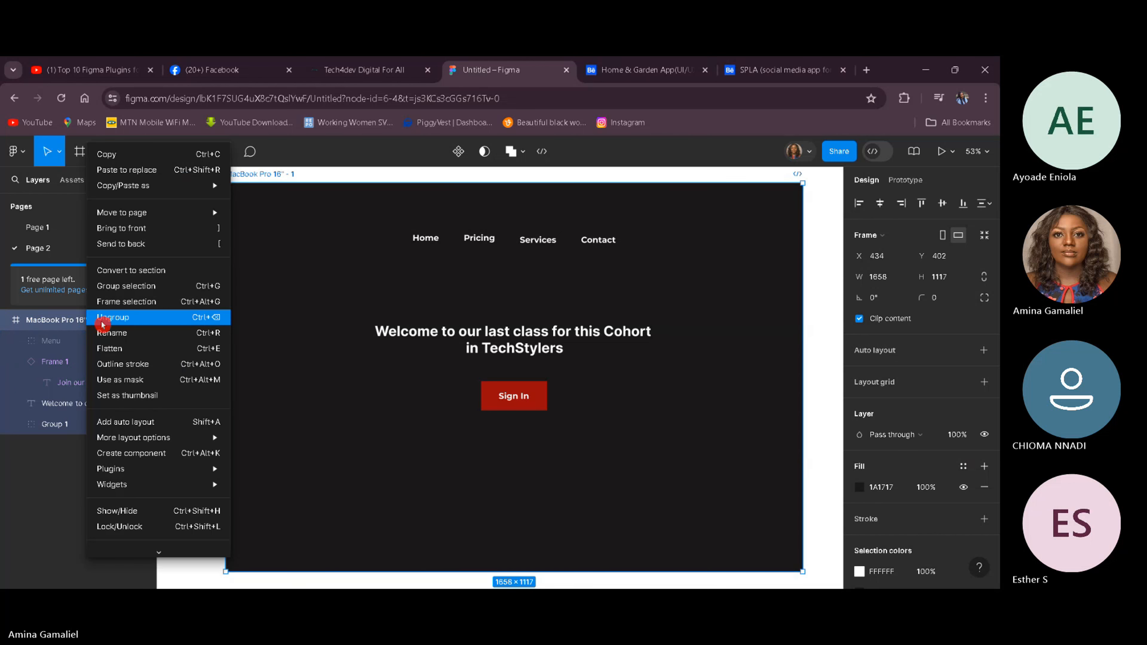
{"action": "left_click", "coordinate": [103, 320]}
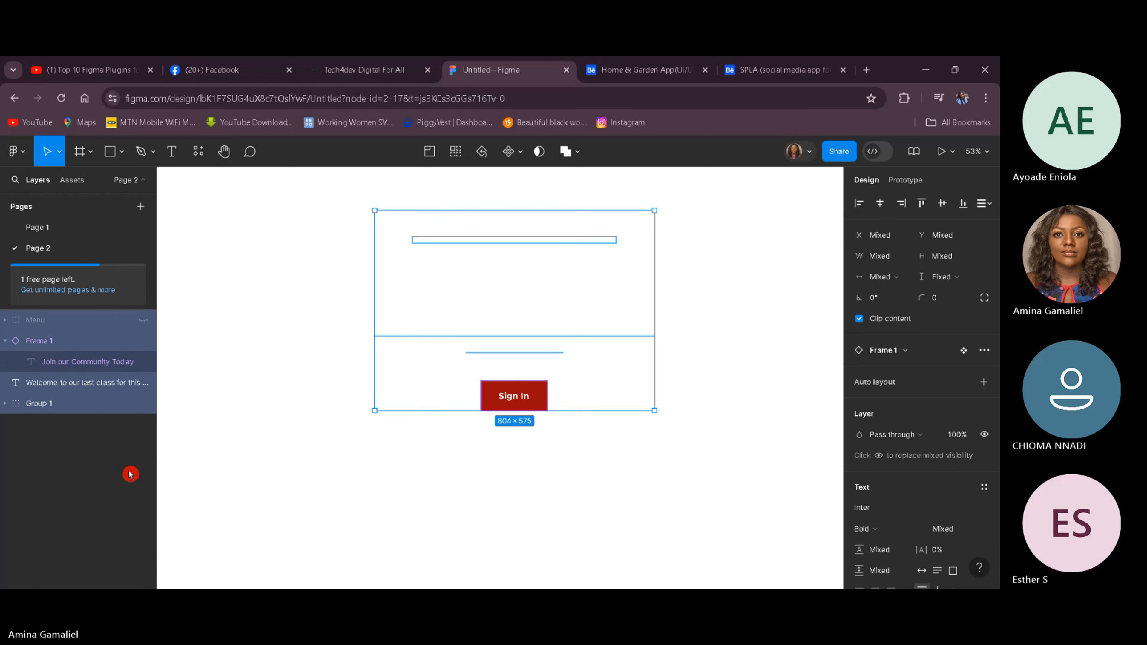
{"action": "key", "text": "ctrl+z"}
{"action": "key", "text": "ctrl+z"}
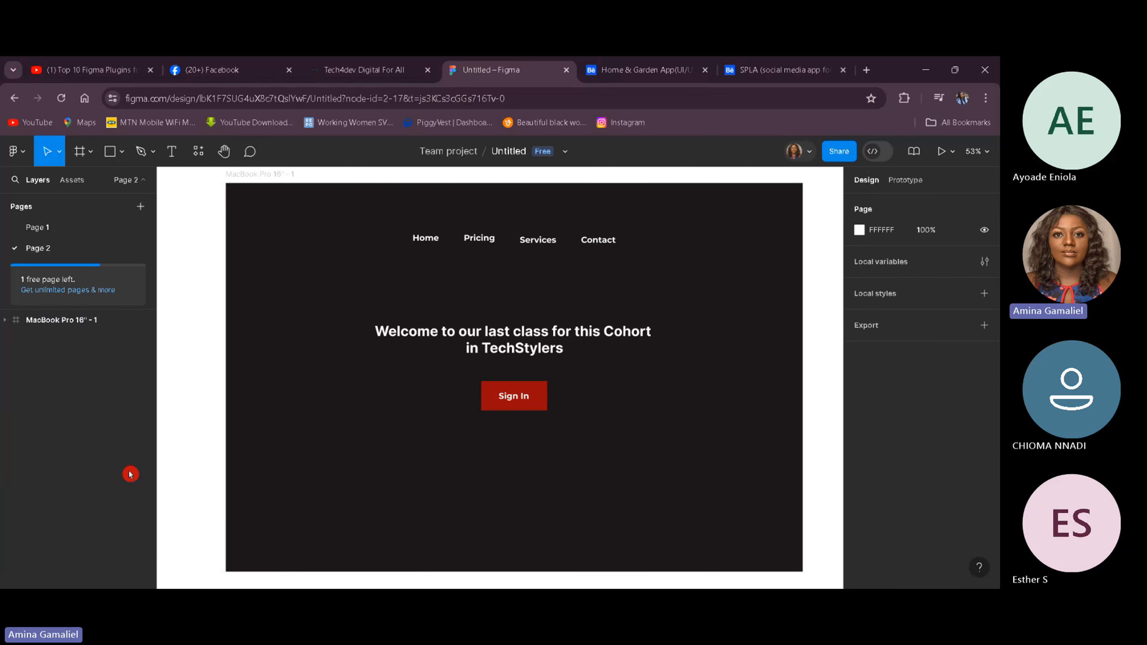
Step: Switch the frame to portrait orientation and widen it to about 1244 px
{"action": "left_click", "coordinate": [20, 321]}
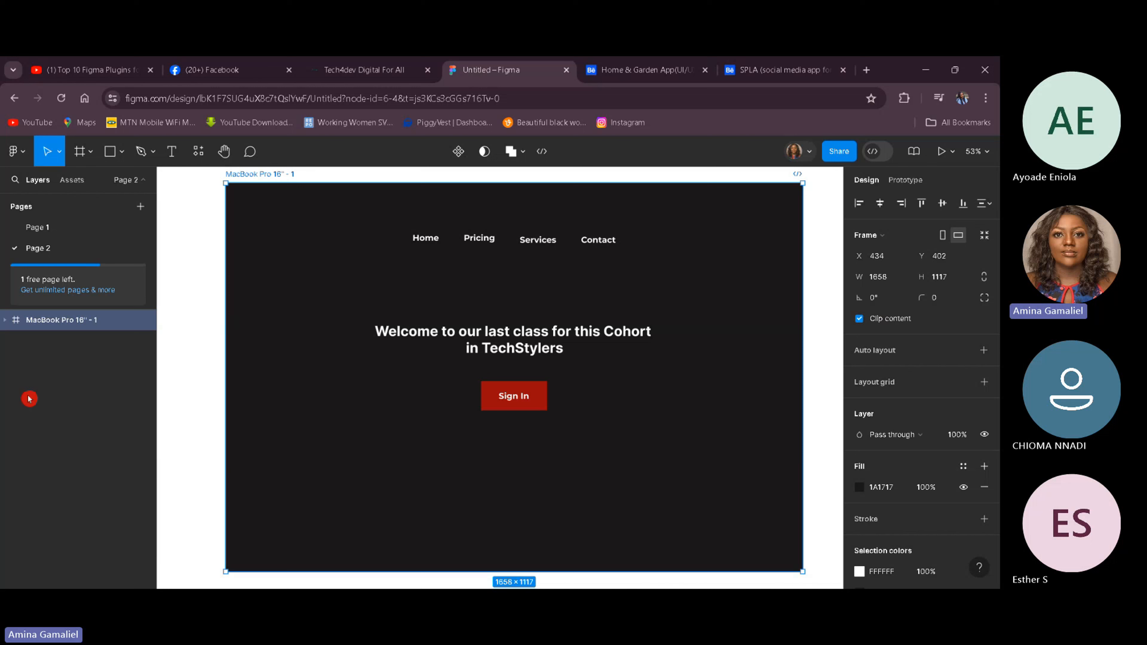
{"action": "left_click", "coordinate": [2, 322]}
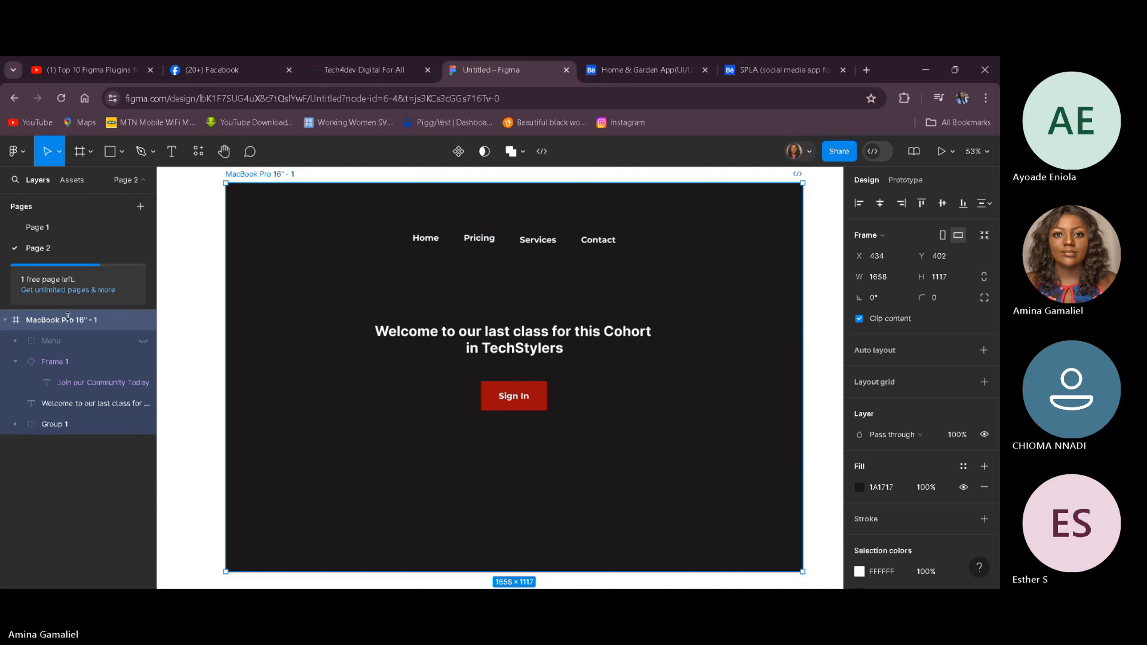
{"action": "left_click", "coordinate": [16, 343]}
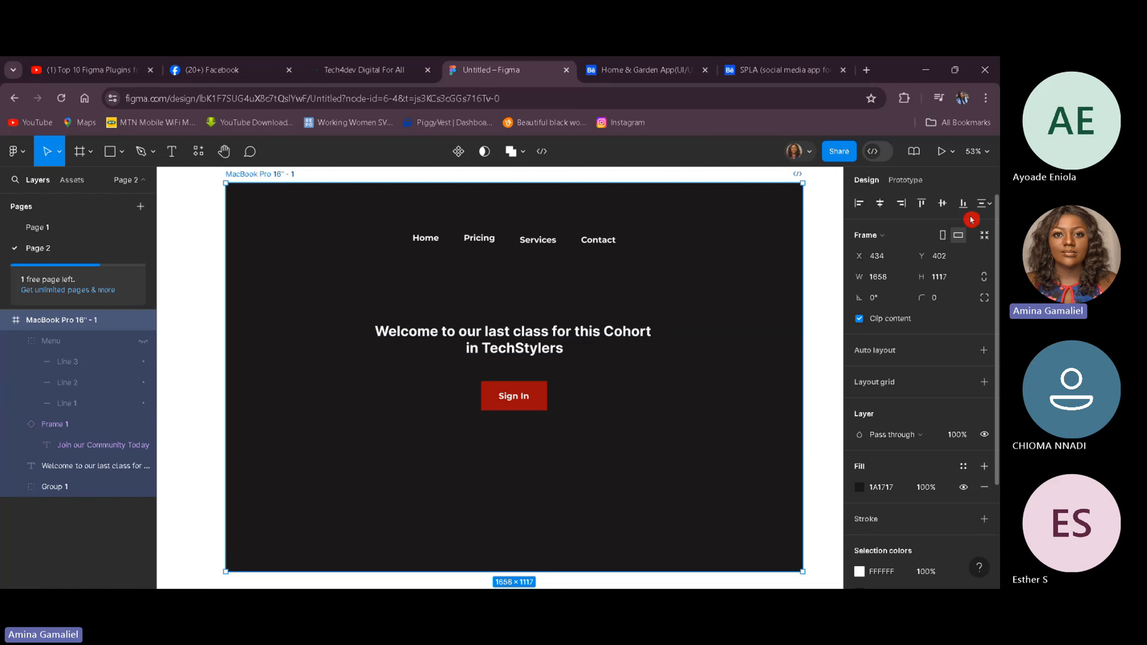
{"action": "left_click", "coordinate": [947, 238]}
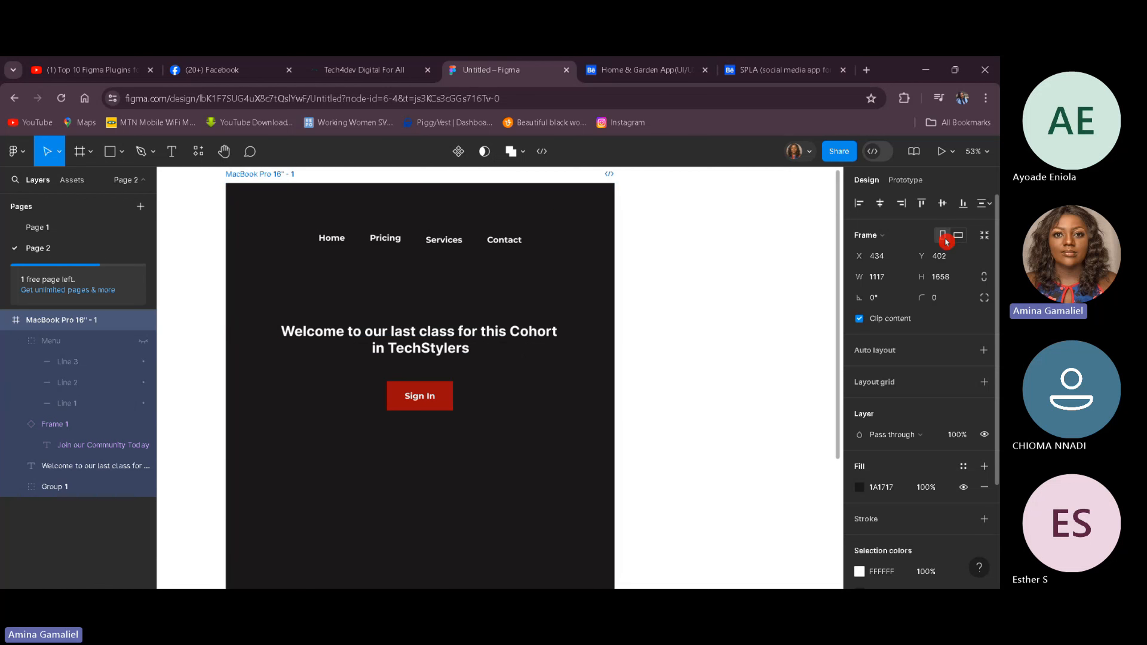
{"action": "left_click_drag", "start_coordinate": [614, 291], "coordinate": [659, 296]}
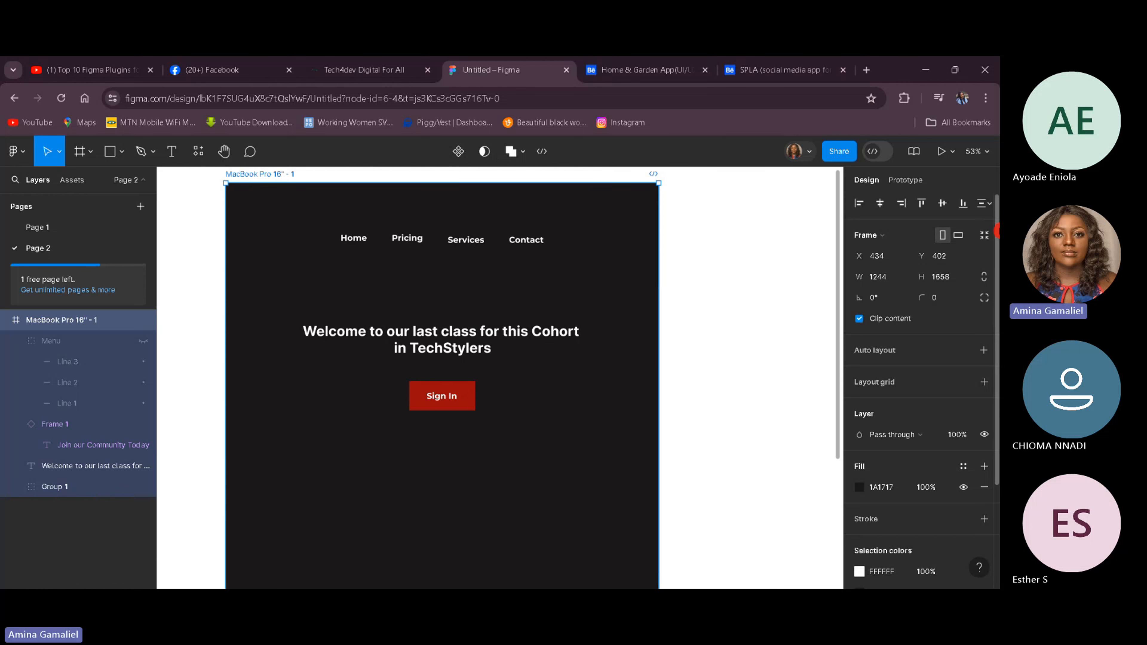
Step: Try resizing the frame to fit its content, then undo the frame changes back to the landscape layout
{"action": "left_click", "coordinate": [982, 235]}
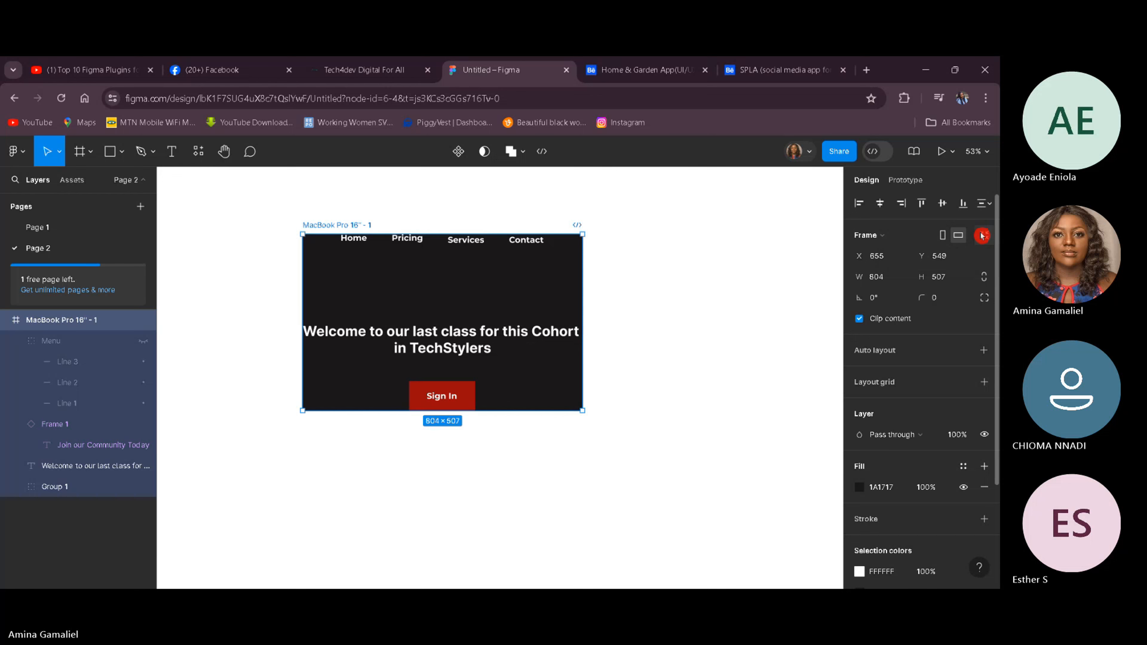
{"action": "key", "text": "ctrl+z"}
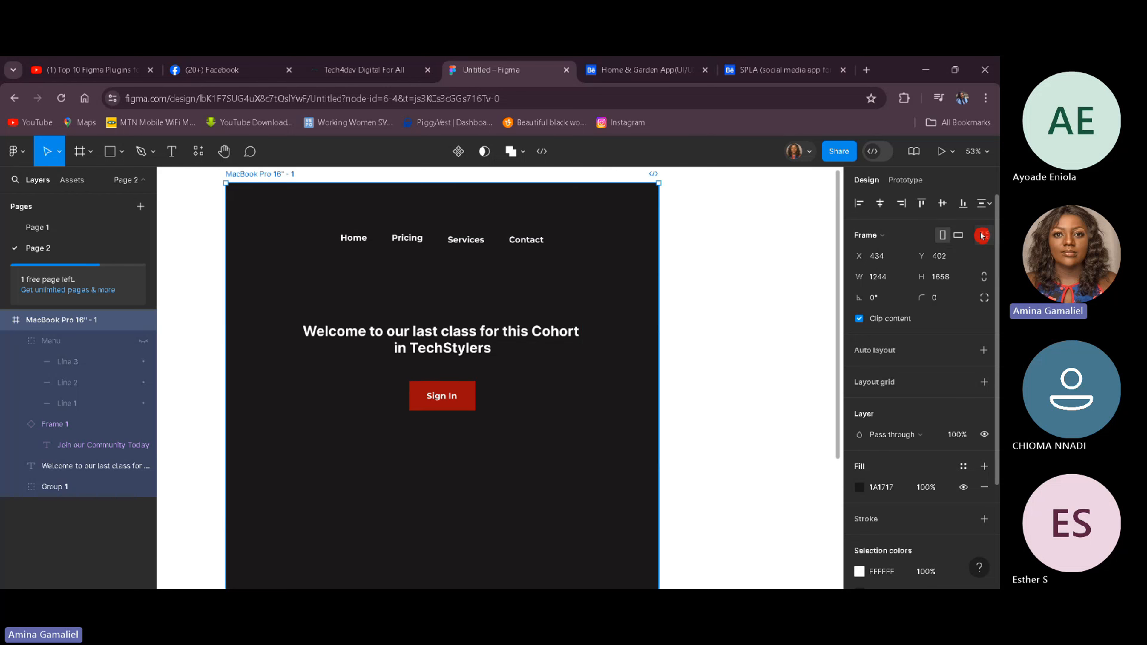
{"action": "left_click", "coordinate": [982, 235]}
{"action": "key", "text": "ctrl+z"}
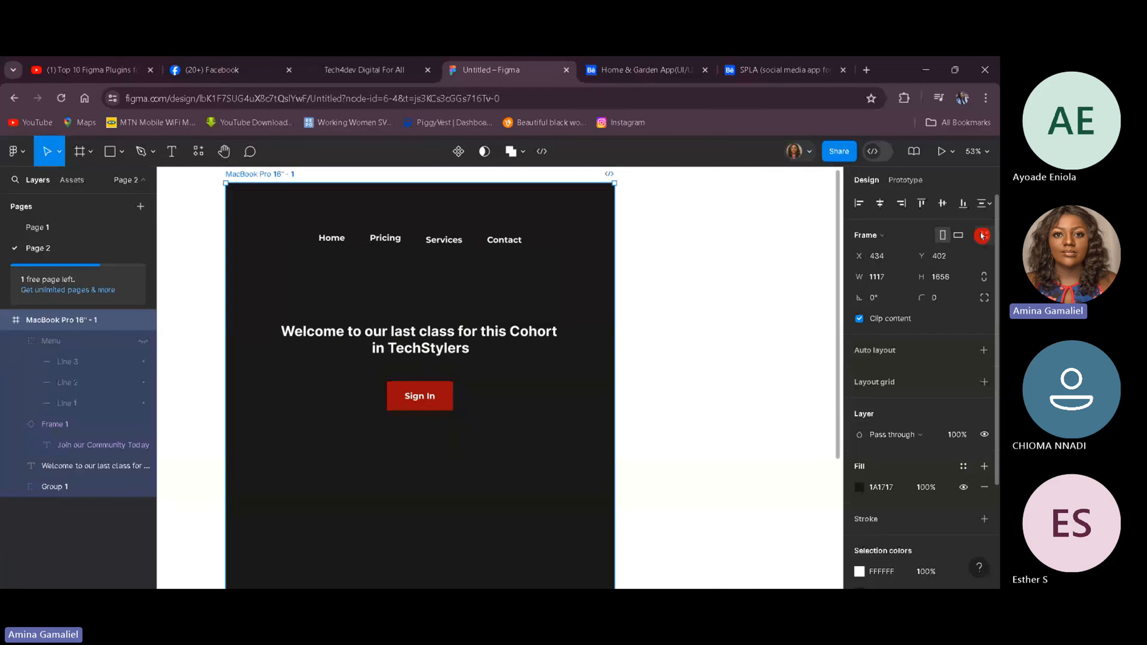
{"action": "key", "text": "ctrl+z"}
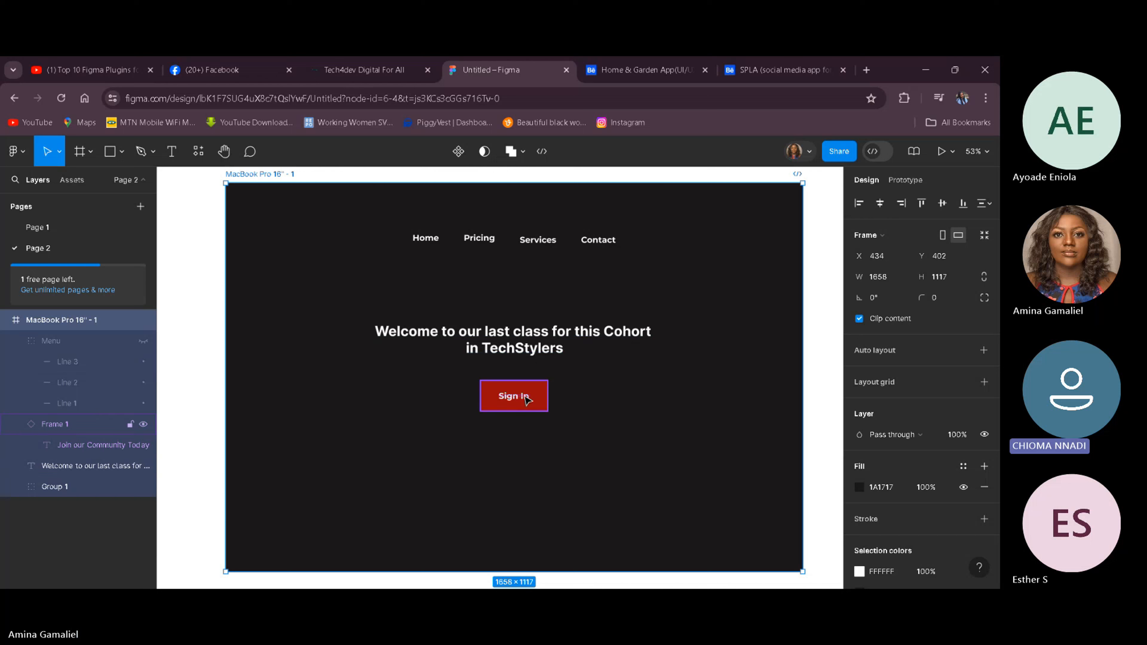
Step: Center the navigation links group vertically in the frame, then move it back up near the top edge
{"action": "left_click", "coordinate": [527, 399]}
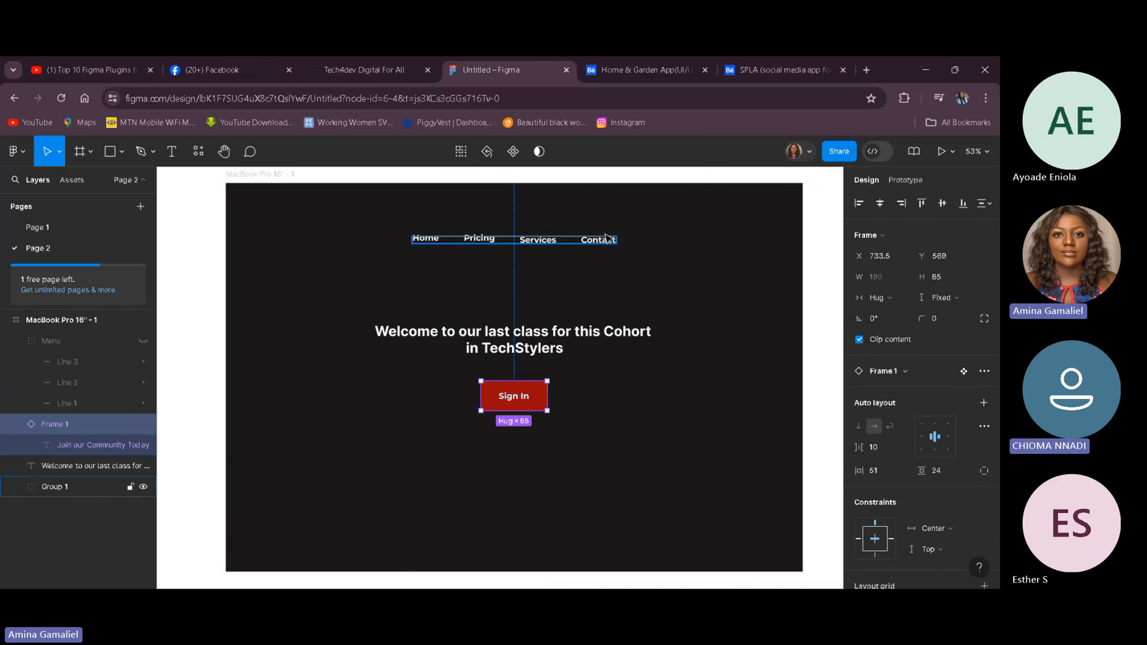
{"action": "left_click", "coordinate": [599, 244]}
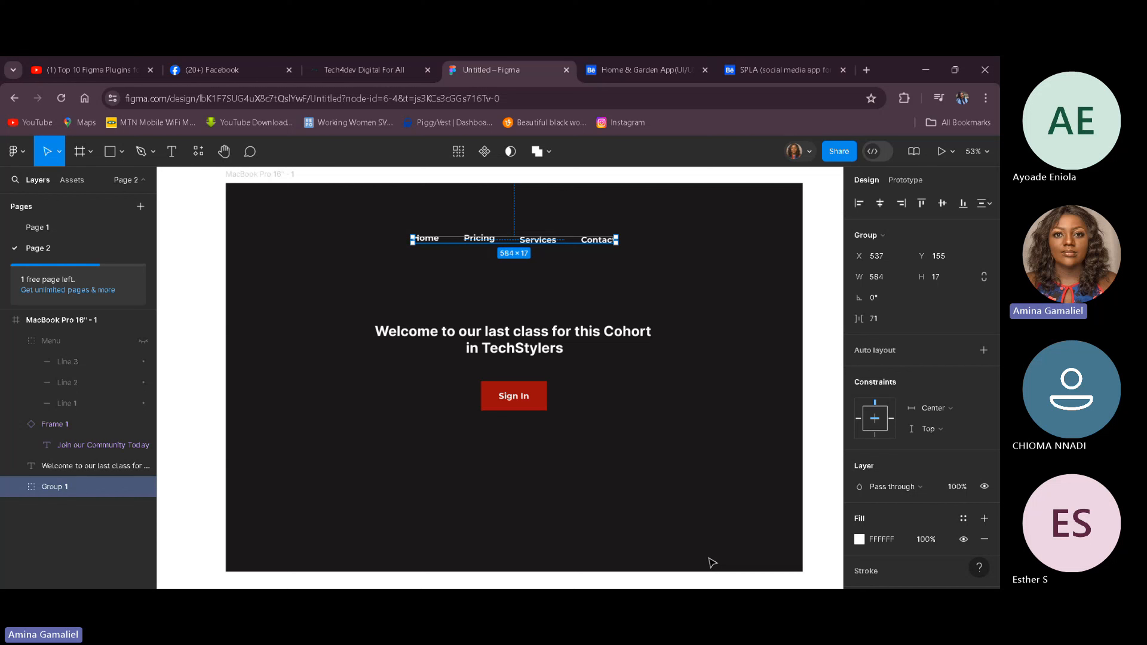
{"action": "left_click", "coordinate": [938, 214]}
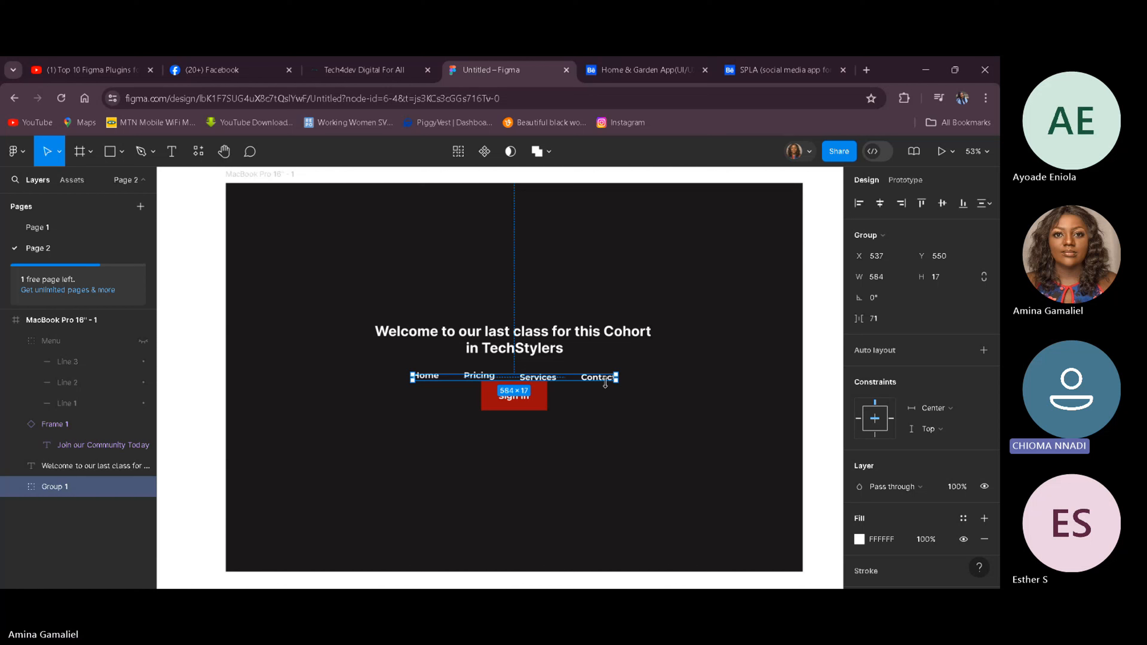
{"action": "left_click_drag", "start_coordinate": [603, 382], "coordinate": [590, 250]}
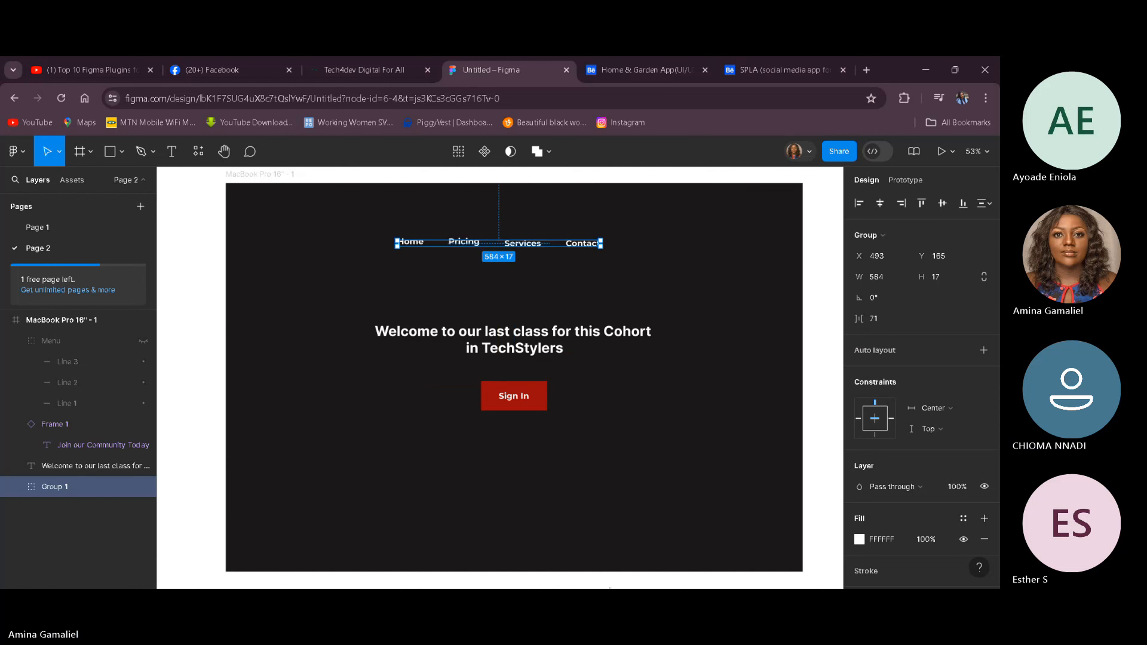